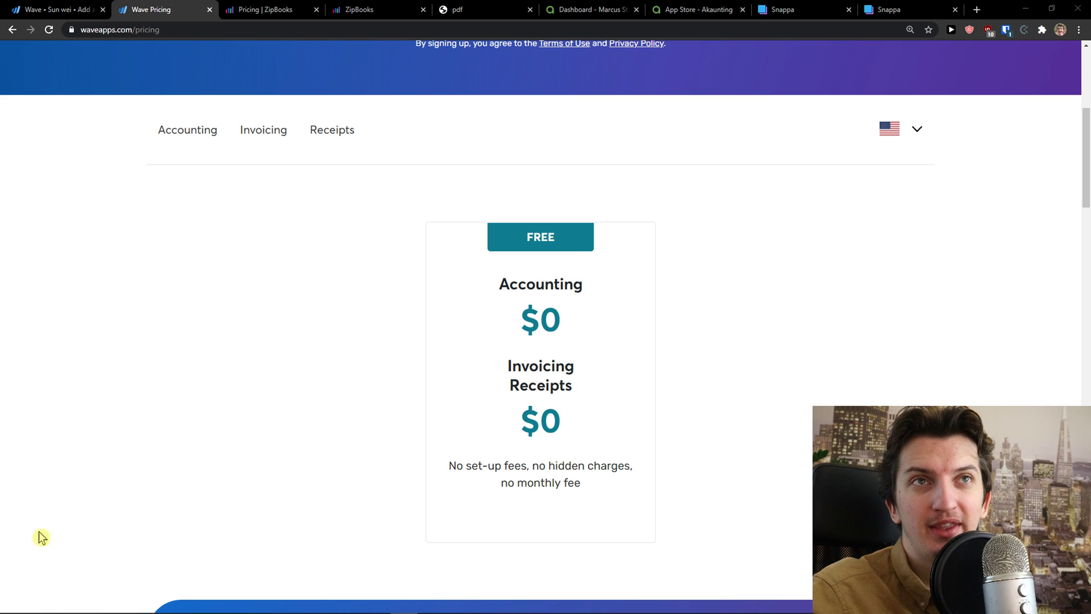
Review the current page, highlighting the payroll services line and the phrase about invoices paid faster
scroll(148, 534, "down", 1)
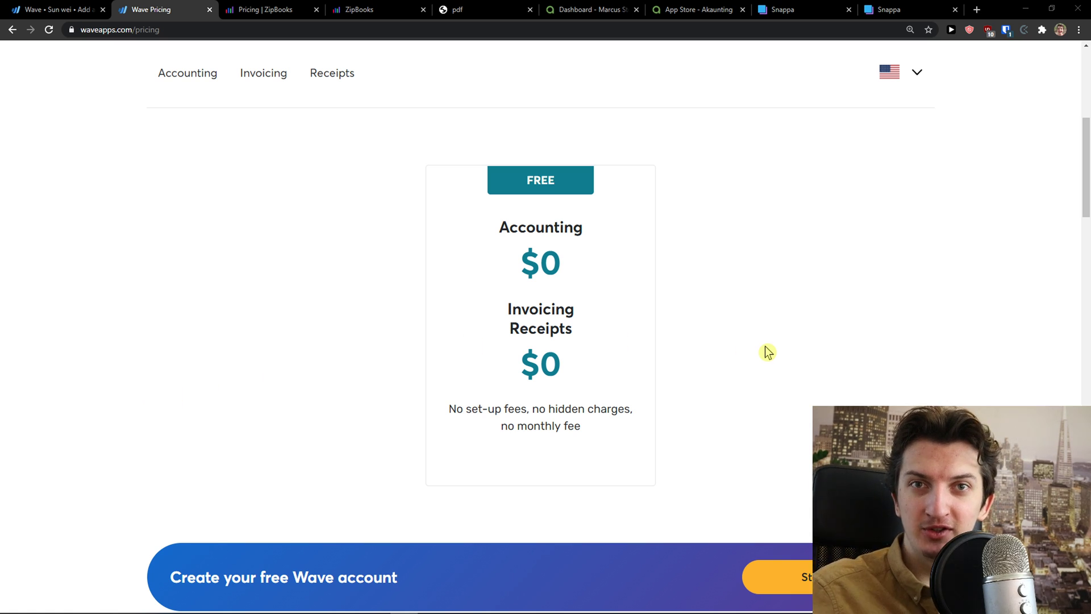
scroll(622, 383, "down", 1)
scroll(621, 382, "down", 20)
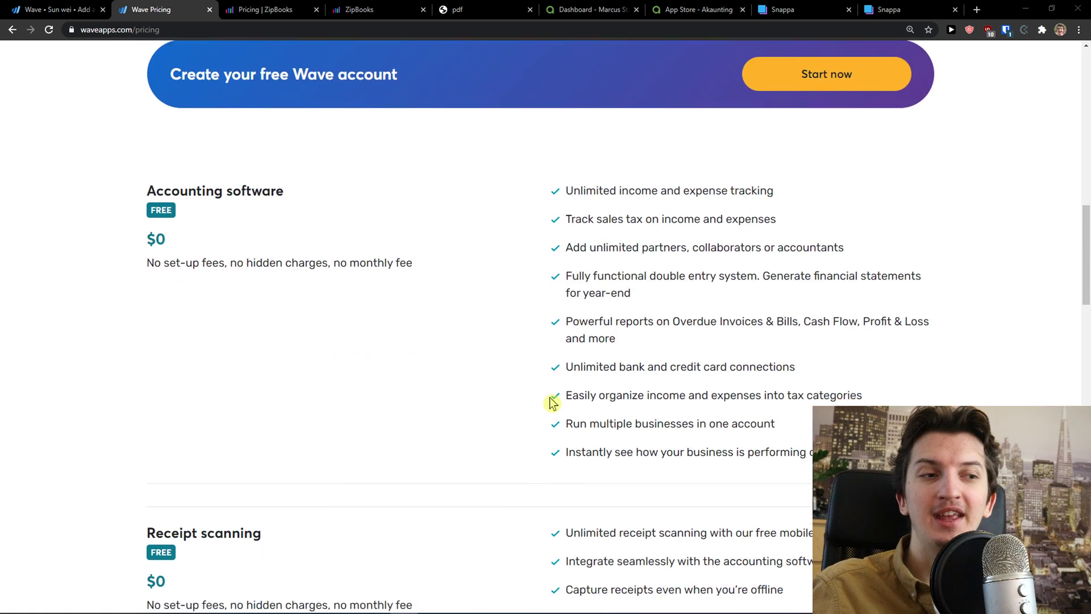
left_click_drag(555, 350, 700, 352)
left_click_drag(591, 351, 711, 356)
left_click(712, 355)
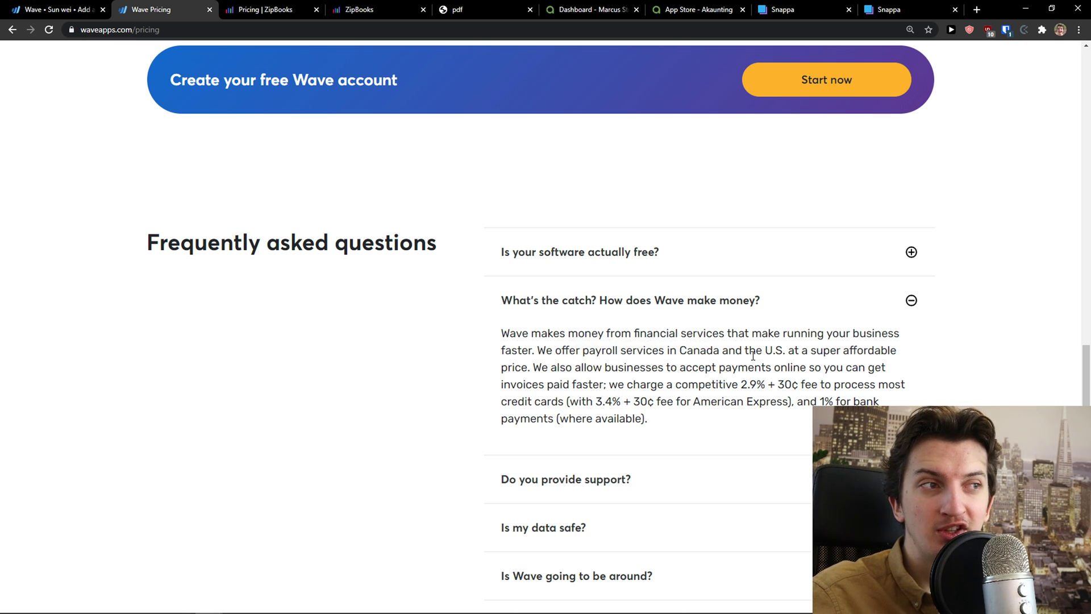
scroll(779, 362, "down", 1)
left_click_drag(717, 312, 674, 348)
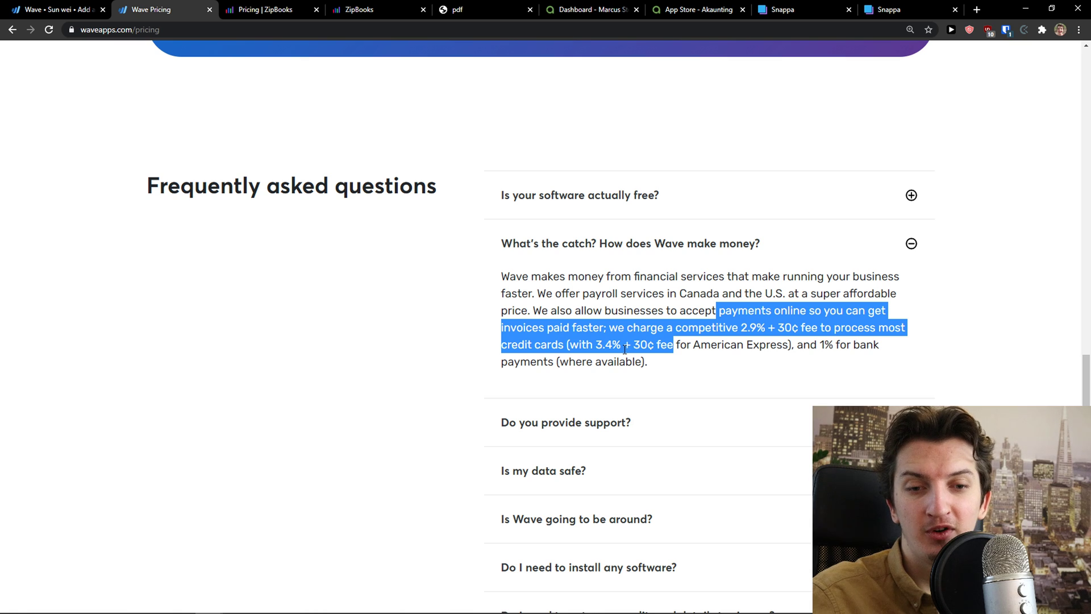
left_click(455, 370)
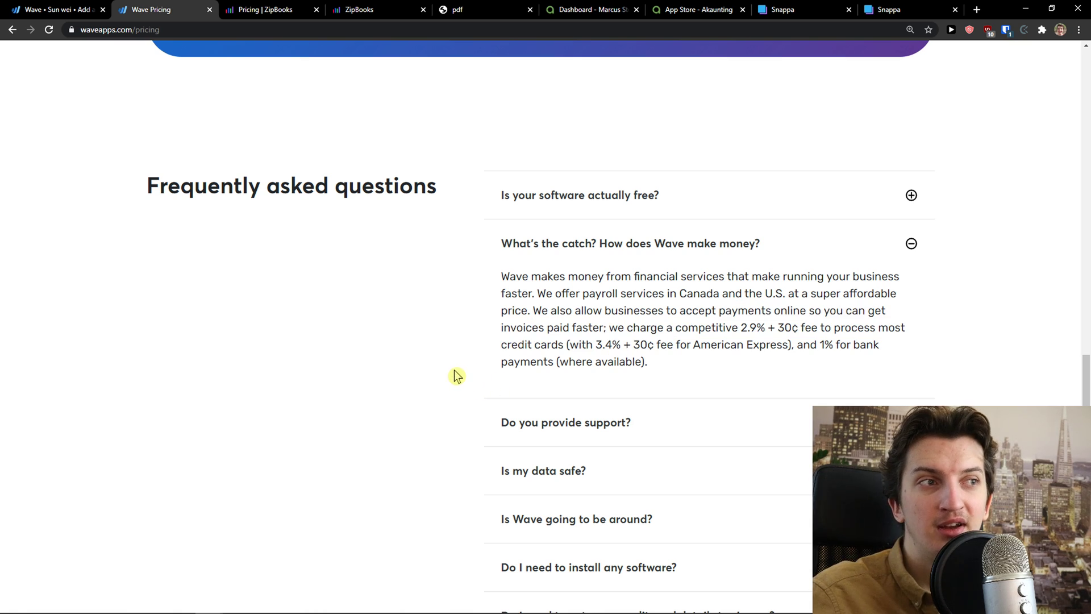
left_click_drag(532, 327, 618, 330)
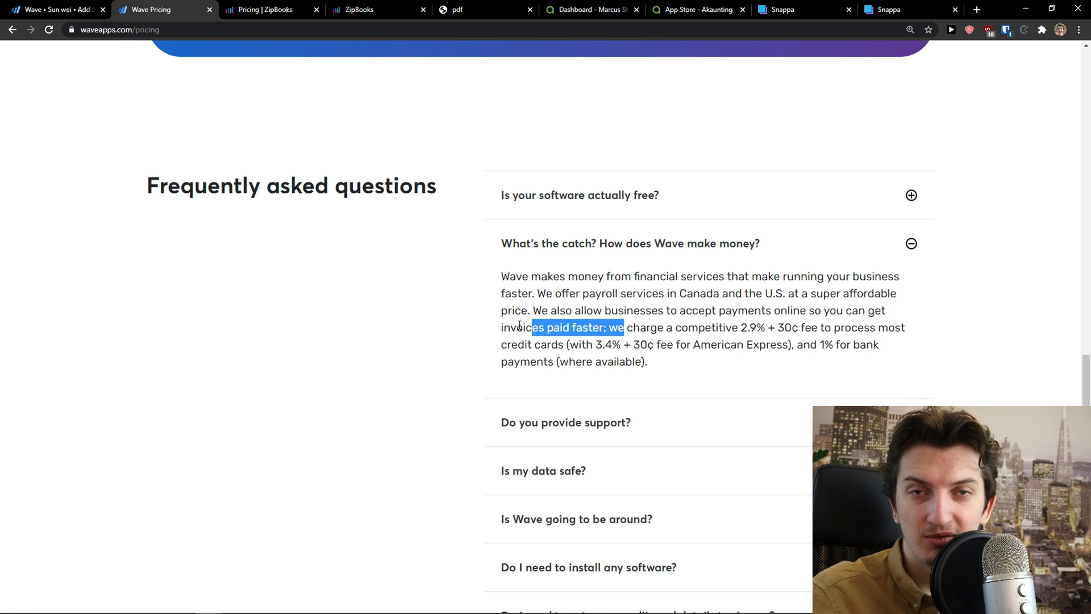
left_click(432, 373)
scroll(392, 356, "up", 10)
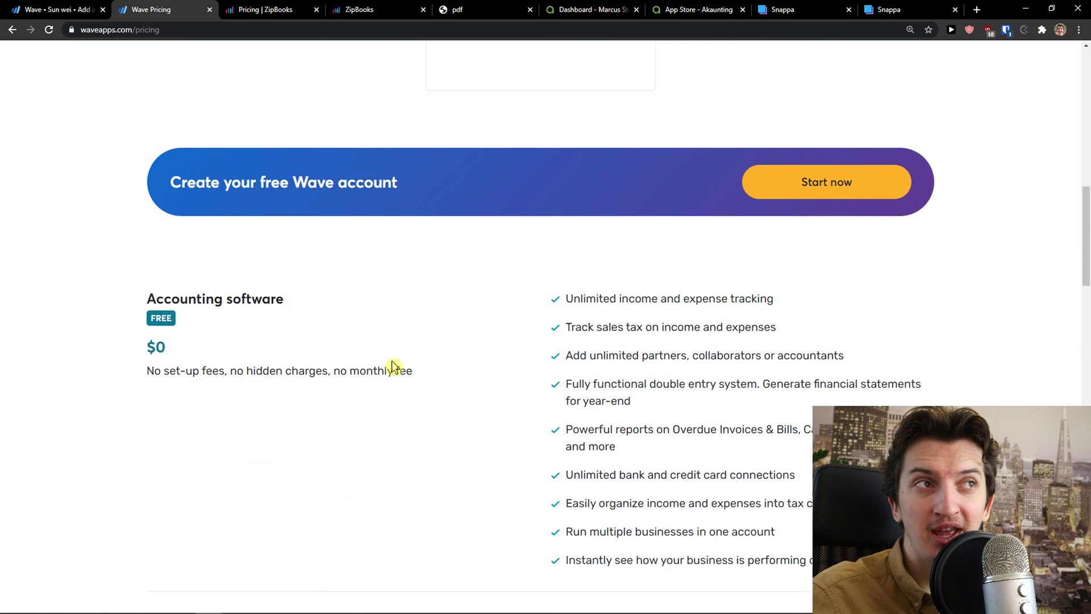
scroll(393, 367, "up", 8)
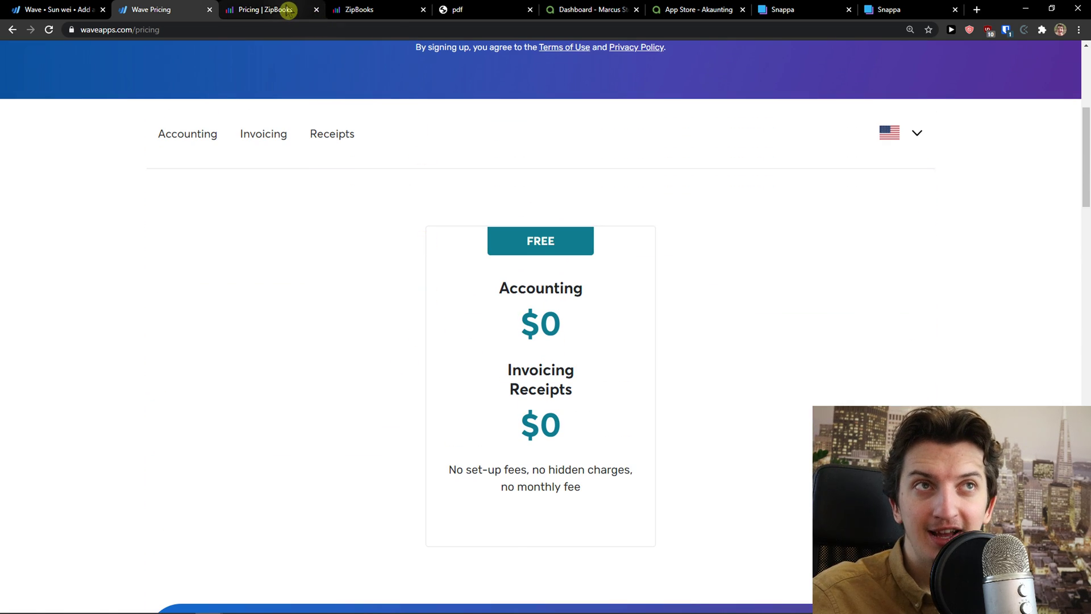
On the ZipBooks pricing page, highlight the Starter, Smarter and Sophisticated plan features
left_click(288, 9)
scroll(176, 256, "down", 1)
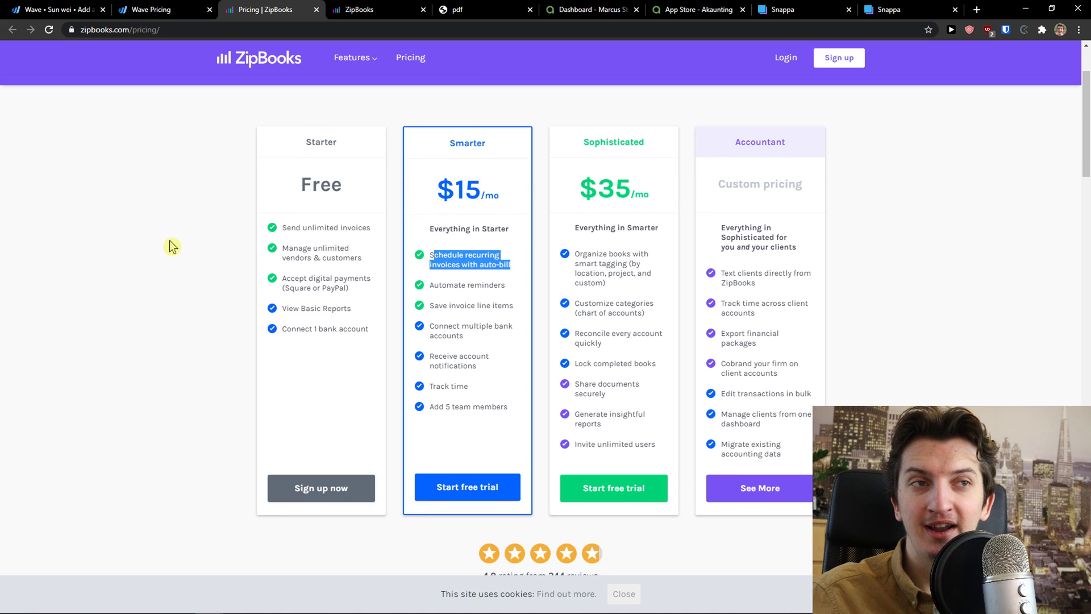
left_click_drag(277, 139, 363, 353)
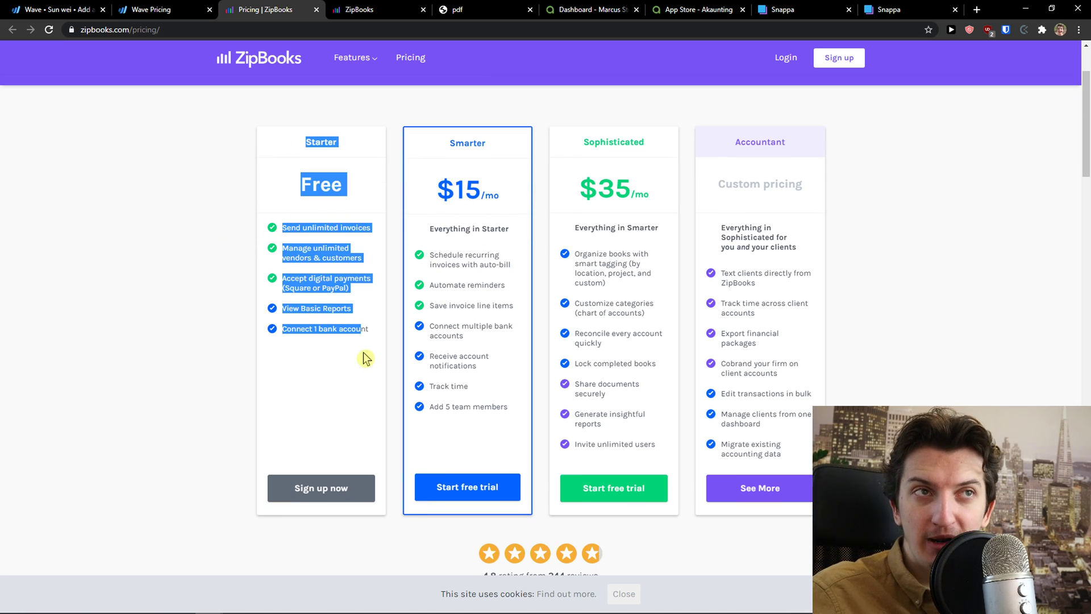
left_click(358, 354)
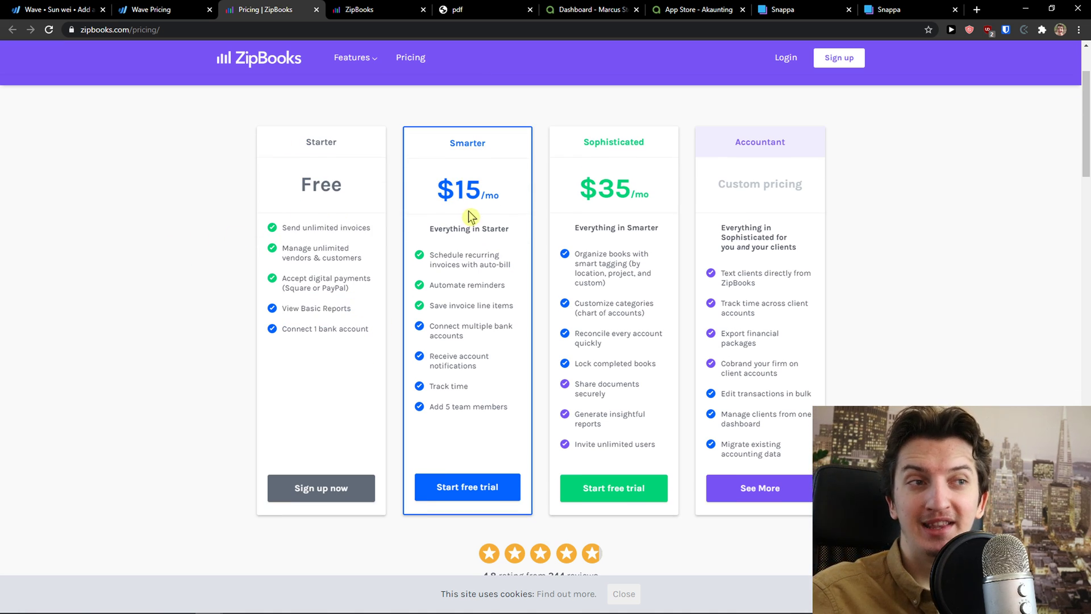
left_click_drag(467, 386, 492, 407)
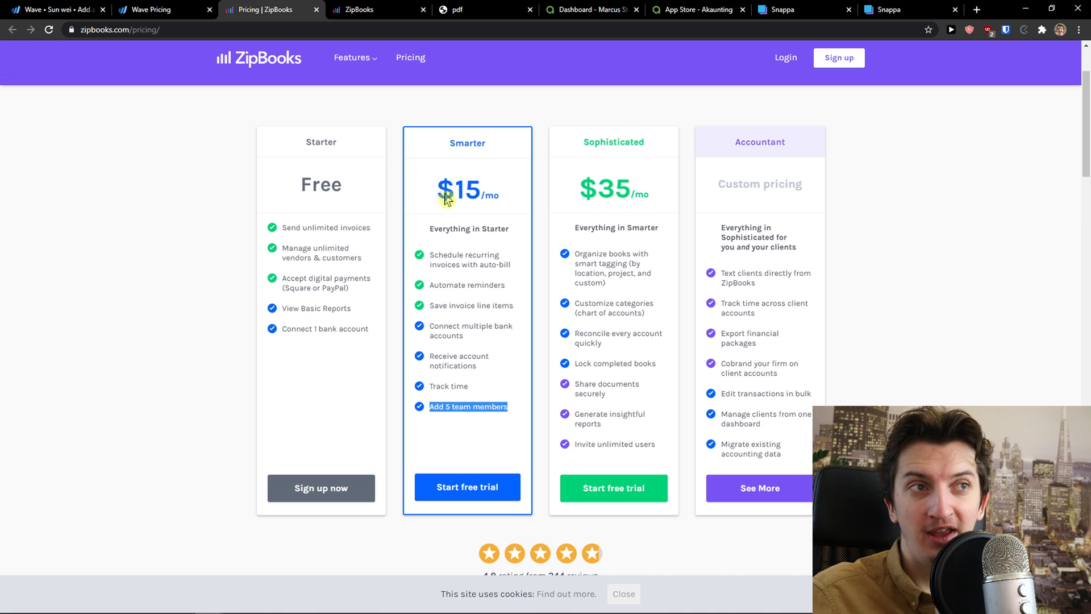
left_click_drag(433, 259, 507, 289)
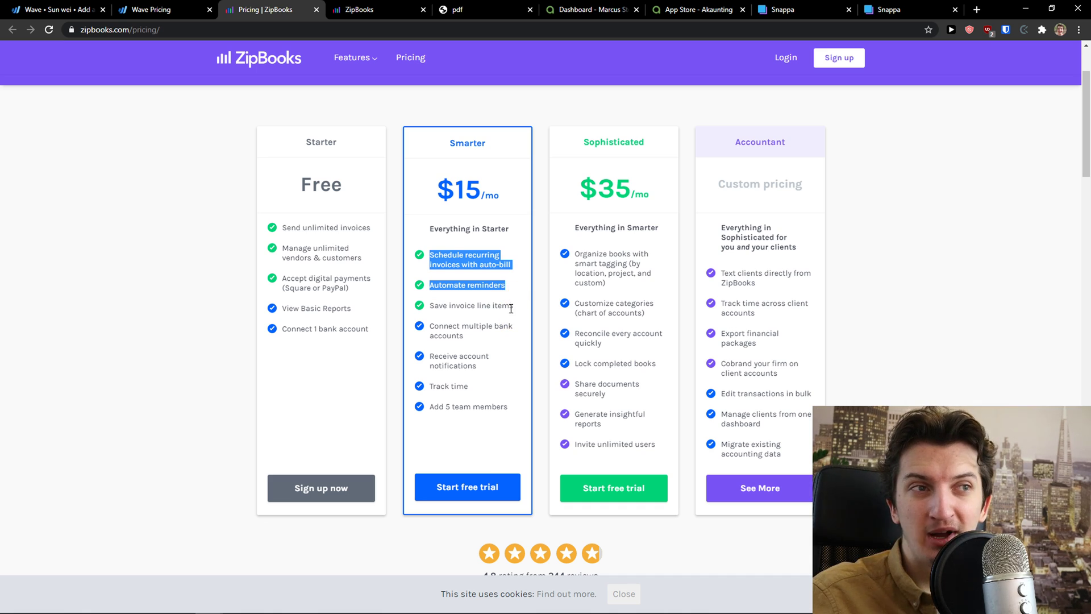
left_click_drag(510, 305, 447, 305)
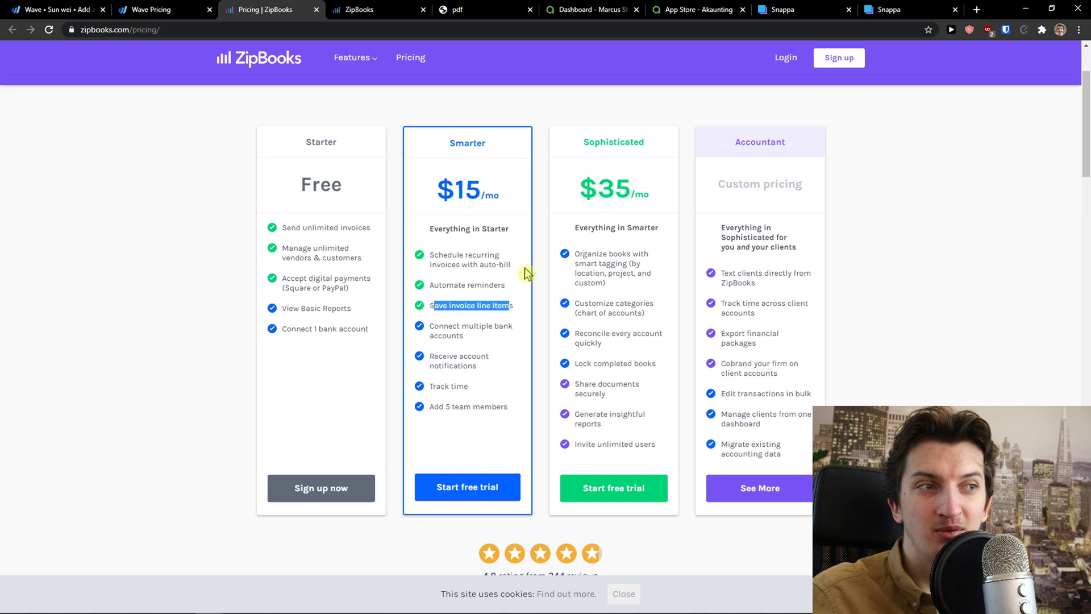
left_click_drag(575, 254, 616, 305)
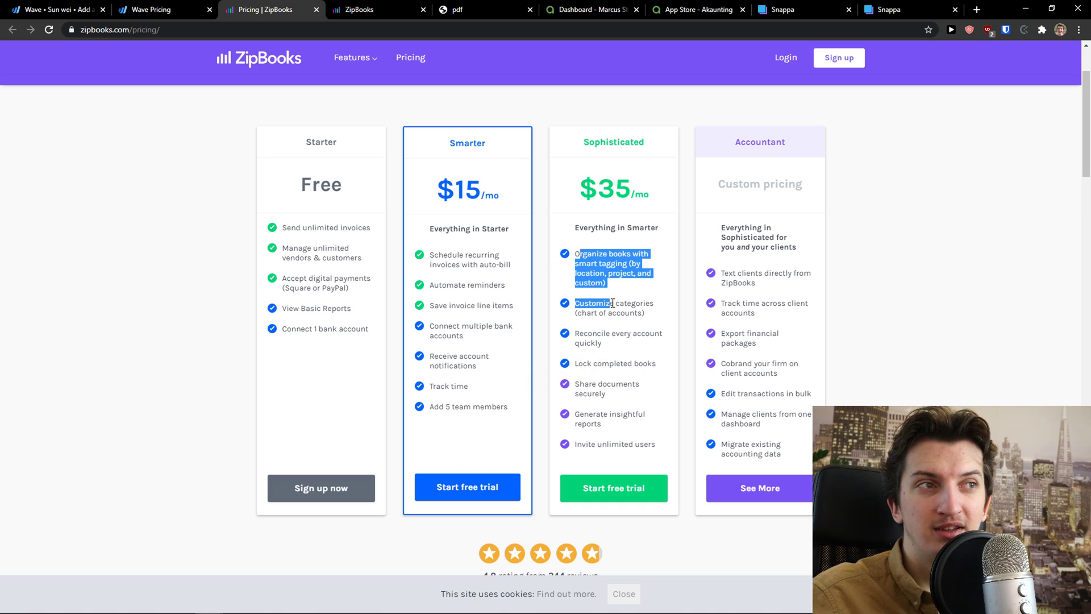
left_click(588, 255)
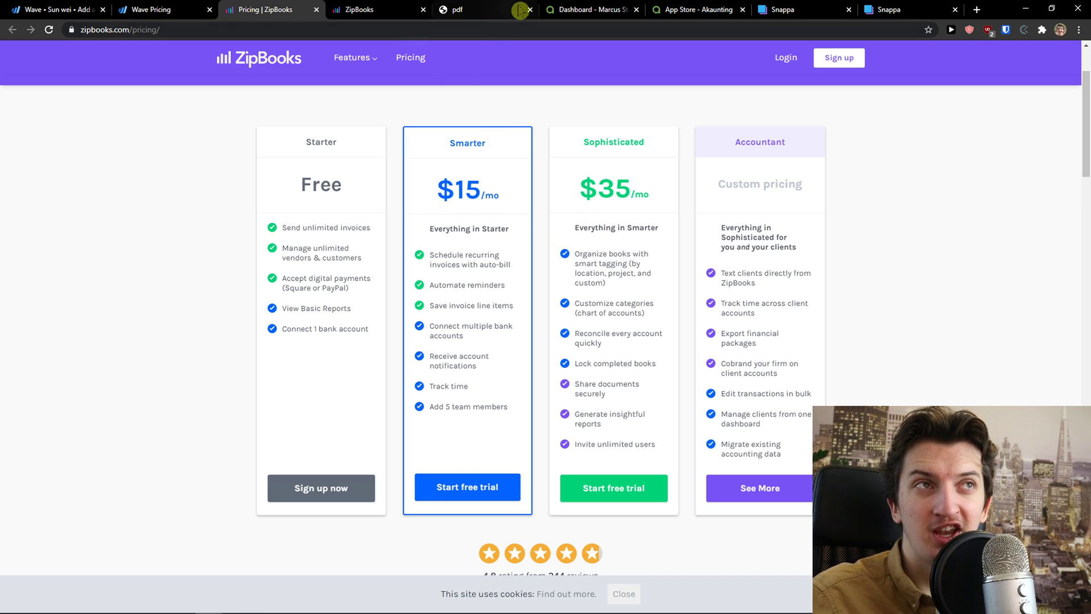
Go to the Akaunting dashboard and expand Purchases to show Bills, Payments and Vendors
left_click(591, 10)
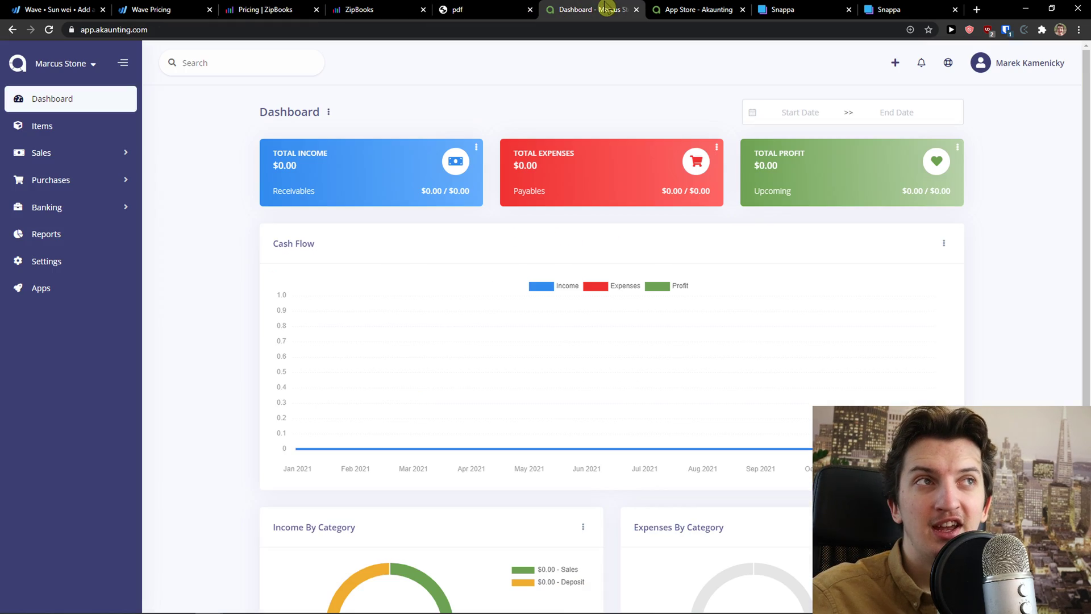
left_click(684, 8)
left_click(591, 9)
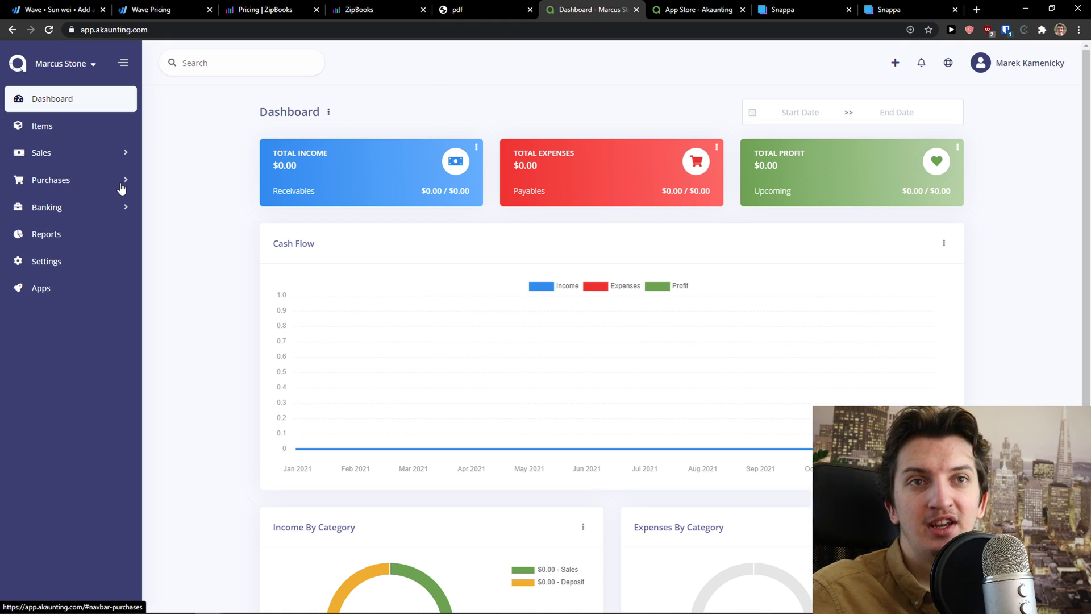
left_click(82, 180)
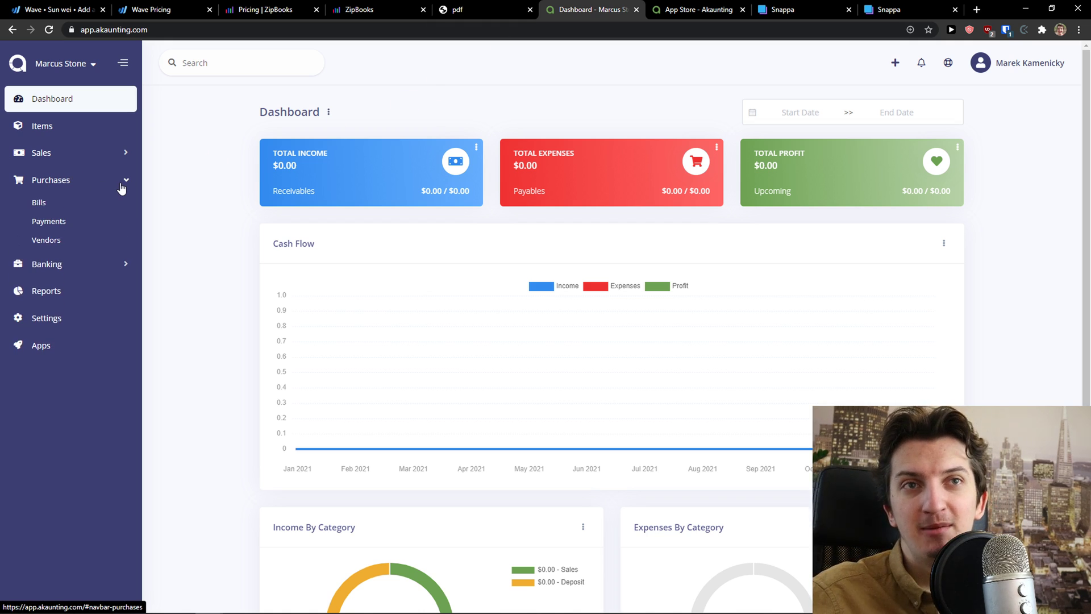
Browse App Store eCommerce apps on pages 1 and 2, then Payment Method apps, then return to Wave
left_click(683, 9)
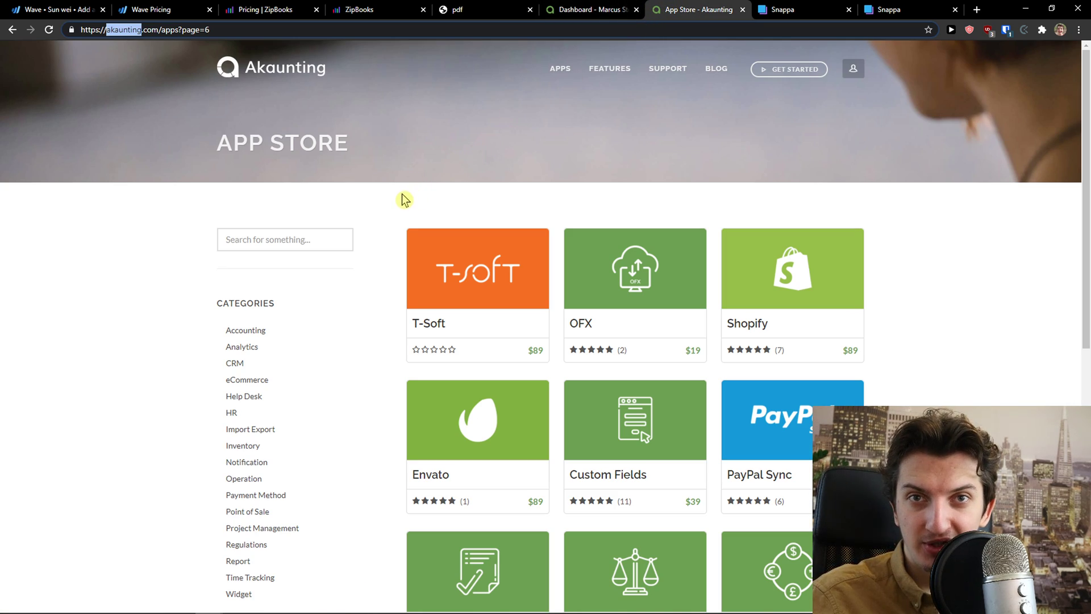
scroll(388, 203, "down", 3)
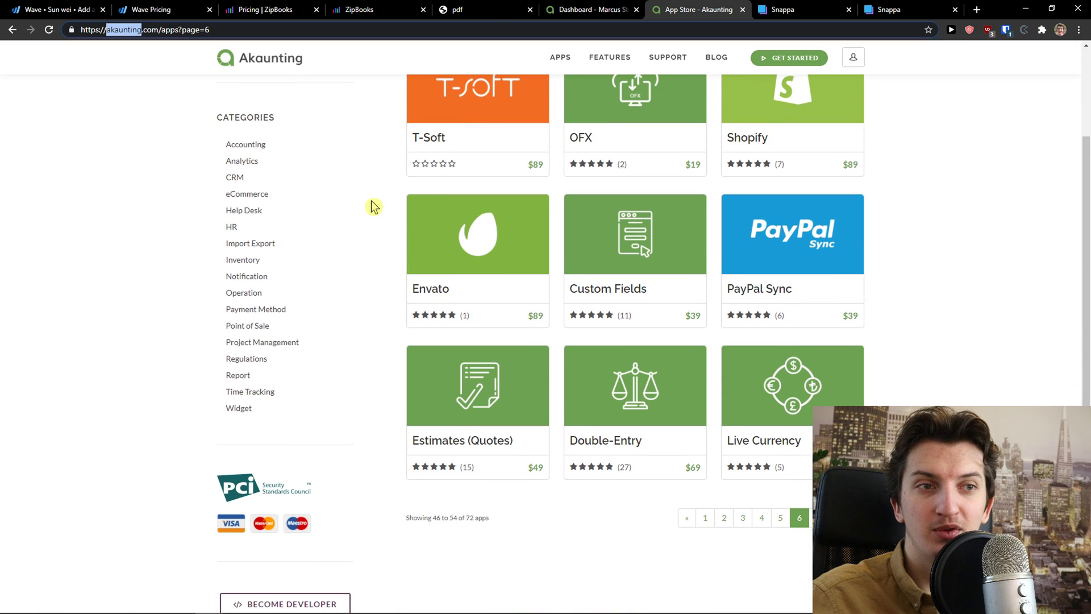
left_click(250, 194)
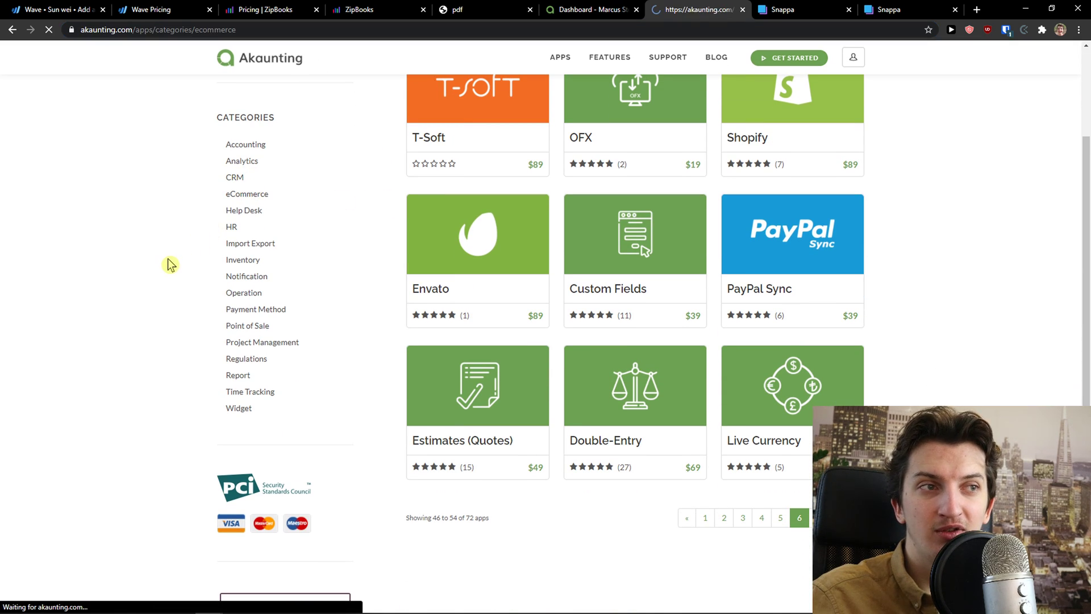
scroll(170, 264, "down", 6)
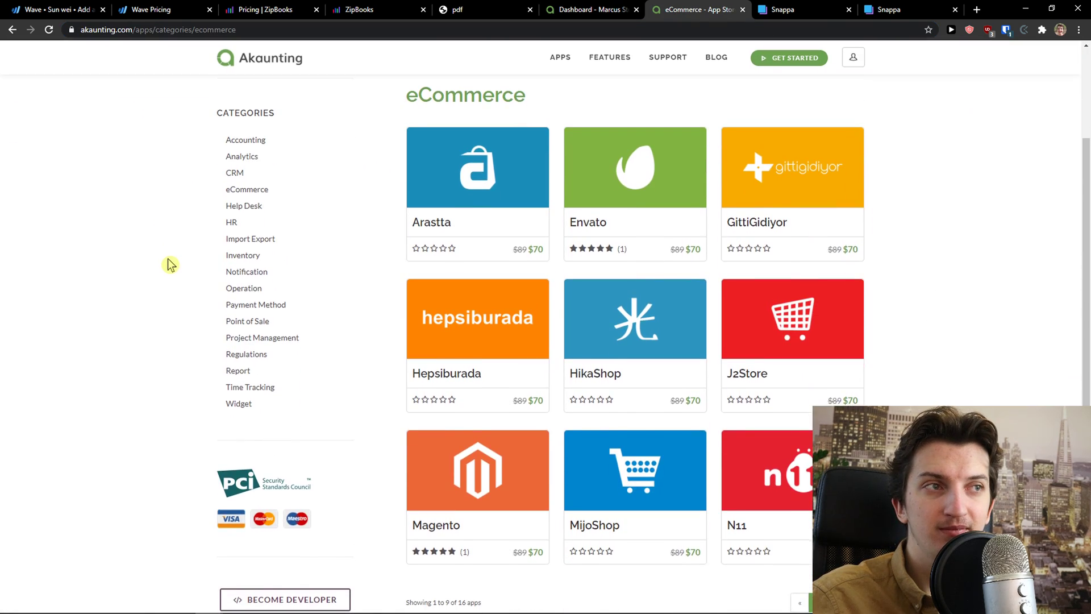
left_click(837, 319)
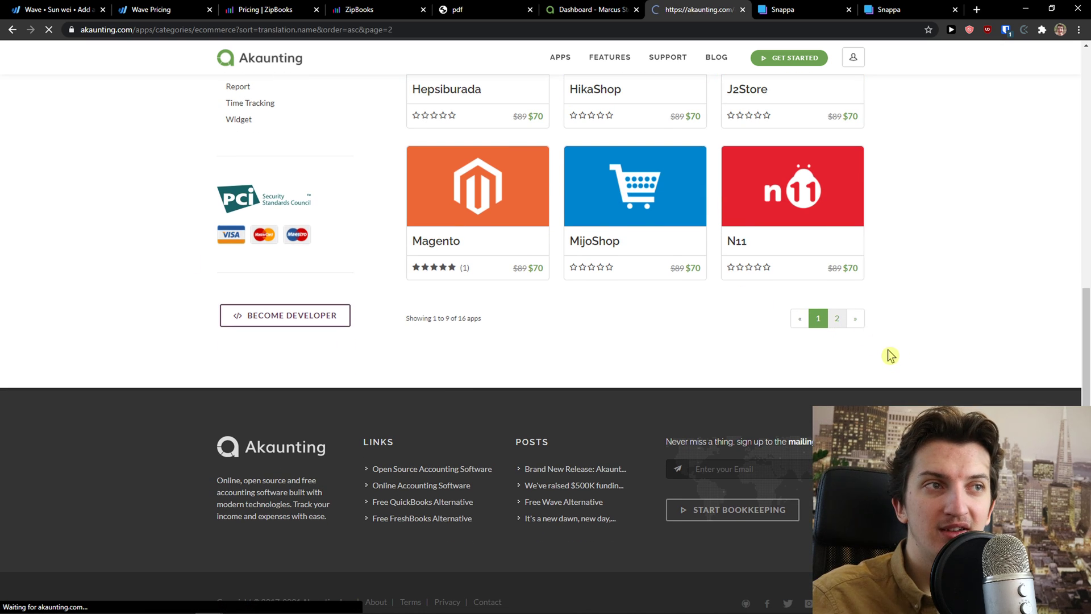
scroll(873, 349, "down", 2)
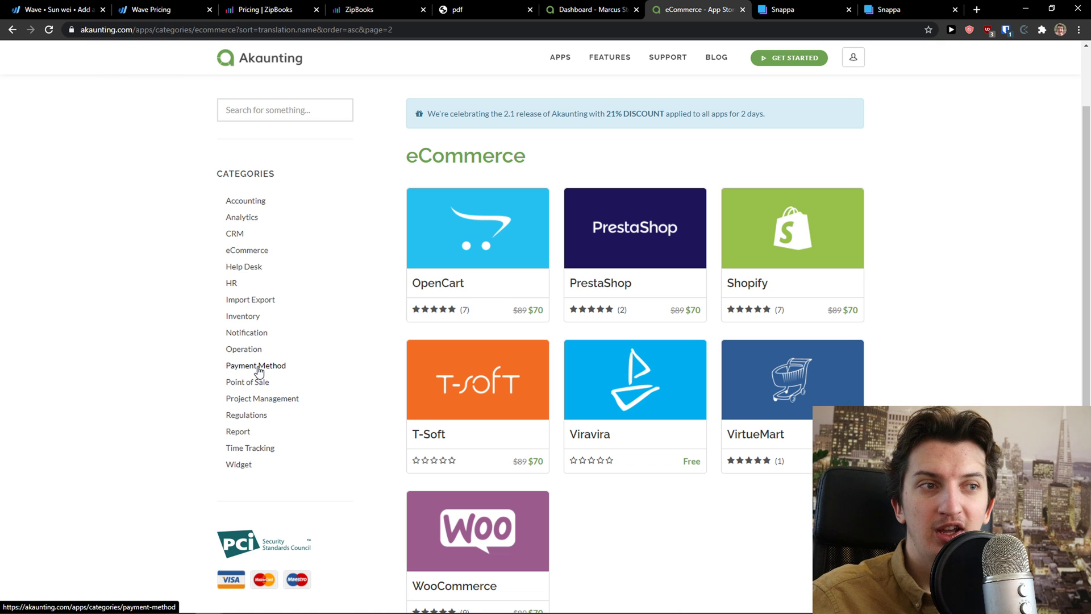
left_click(257, 366)
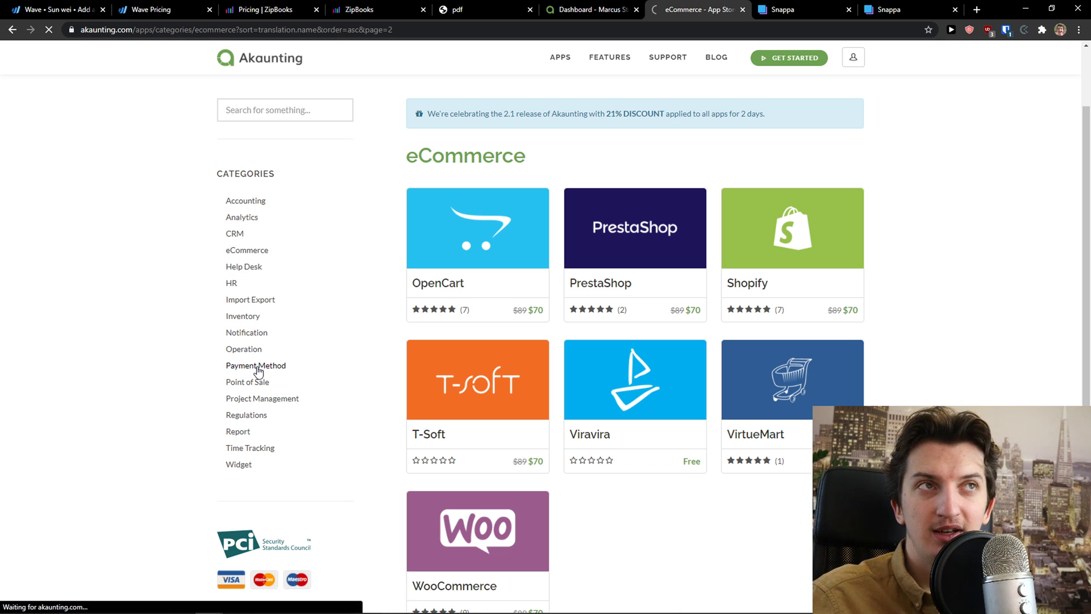
scroll(372, 336, "down", 3)
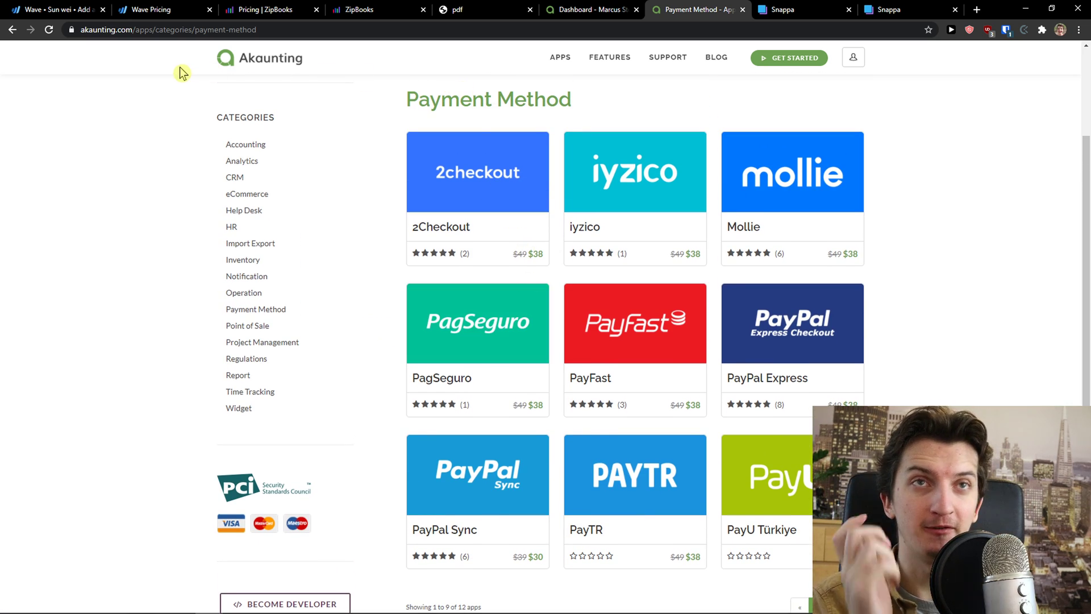
left_click(60, 7)
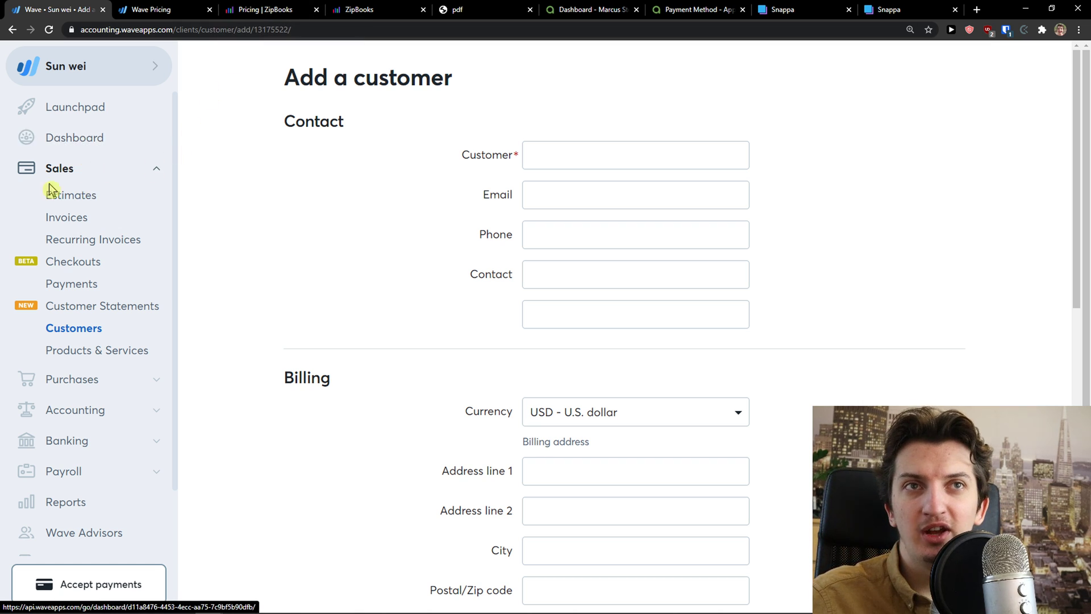
Open Invoices under Sales to list the two overdue $50.00 invoices totalling $100.00
left_click(68, 215)
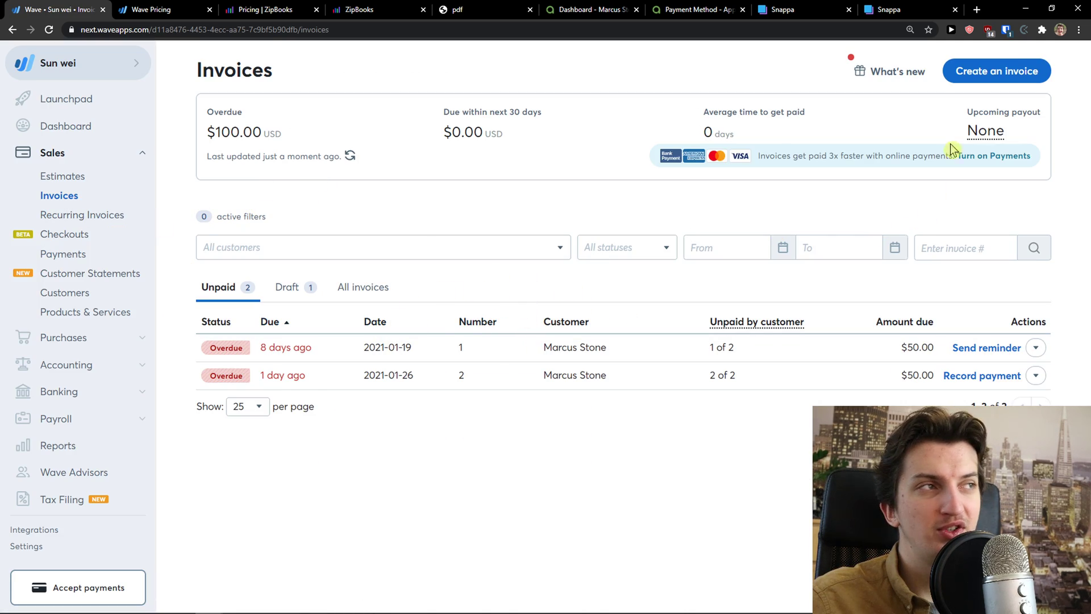
Create a new invoice for the customer with one Book item at $50.00 and save it as draft
left_click(1010, 82)
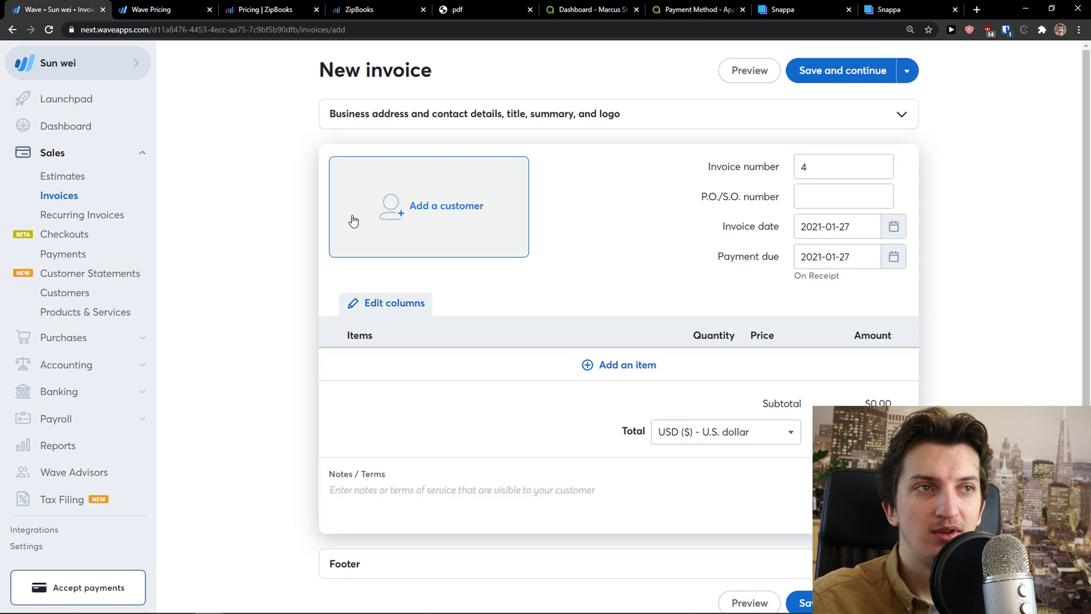
left_click(413, 221)
left_click(482, 233)
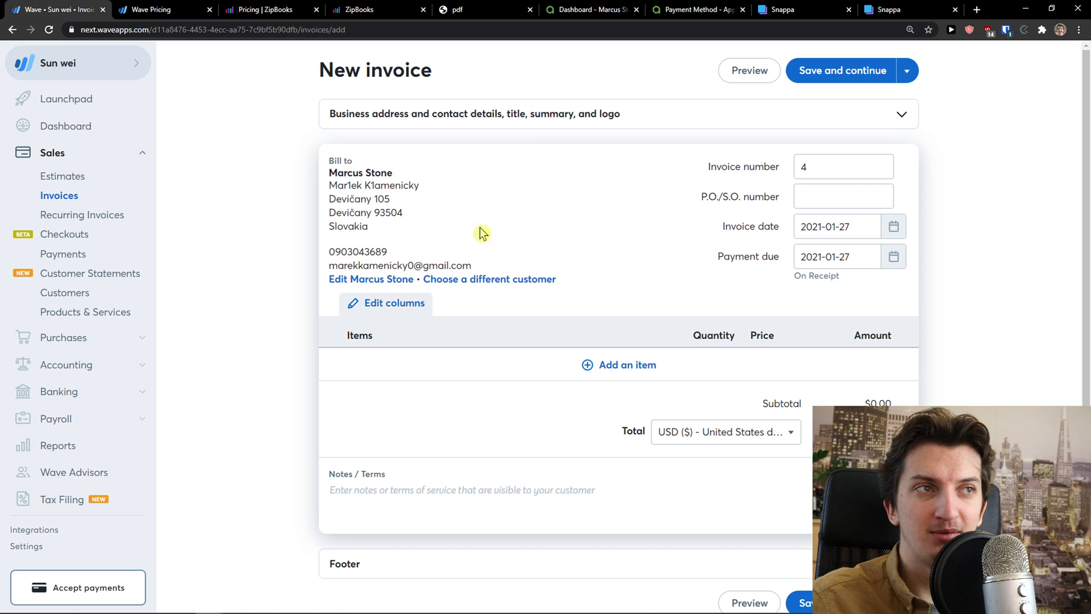
left_click(376, 364)
left_click(397, 392)
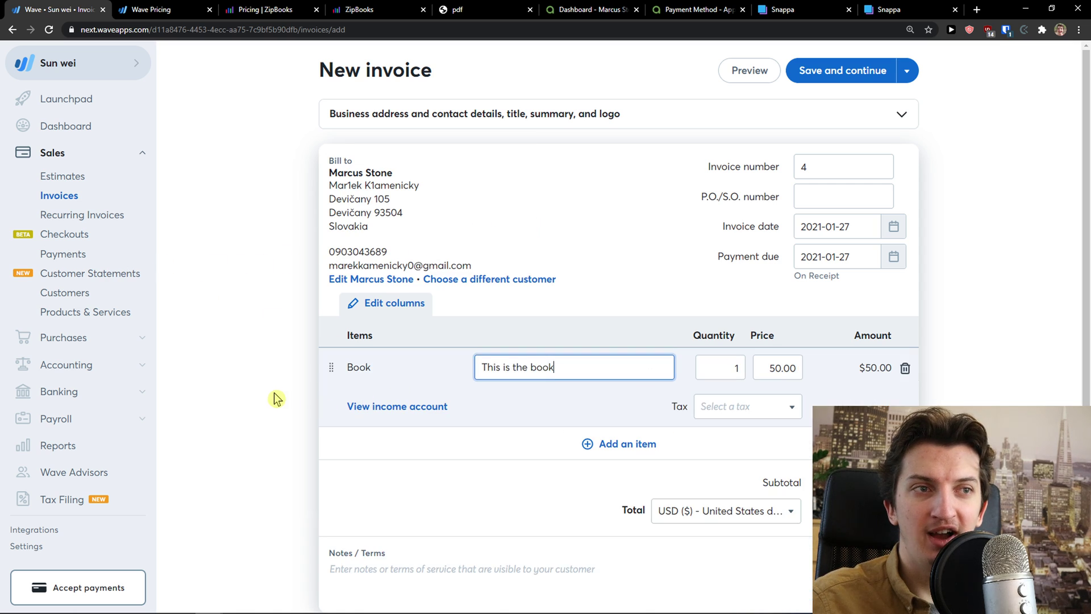
scroll(274, 386, "down", 2)
left_click(777, 562)
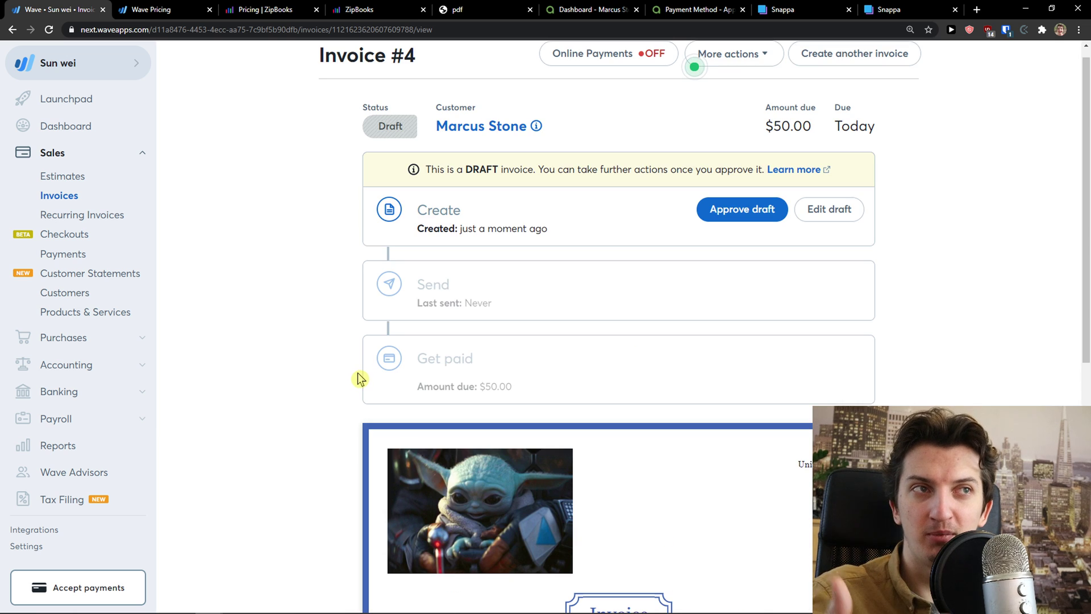
Export Invoice #4 as PDF, download and open Invoice_4_2021-01-27.pdf, then return to Wave
scroll(312, 371, "up", 1)
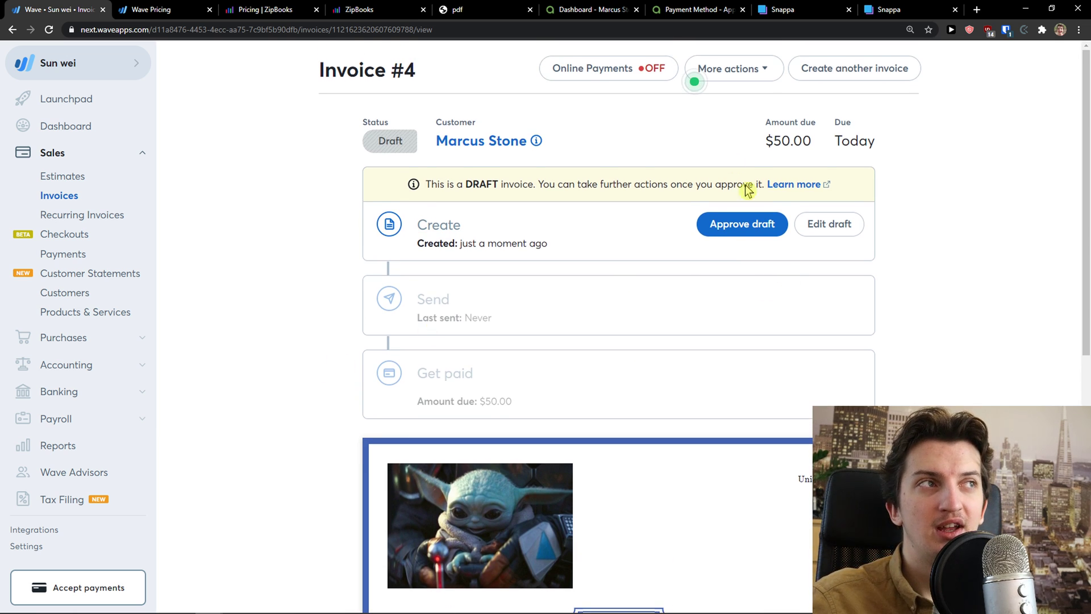
left_click(734, 82)
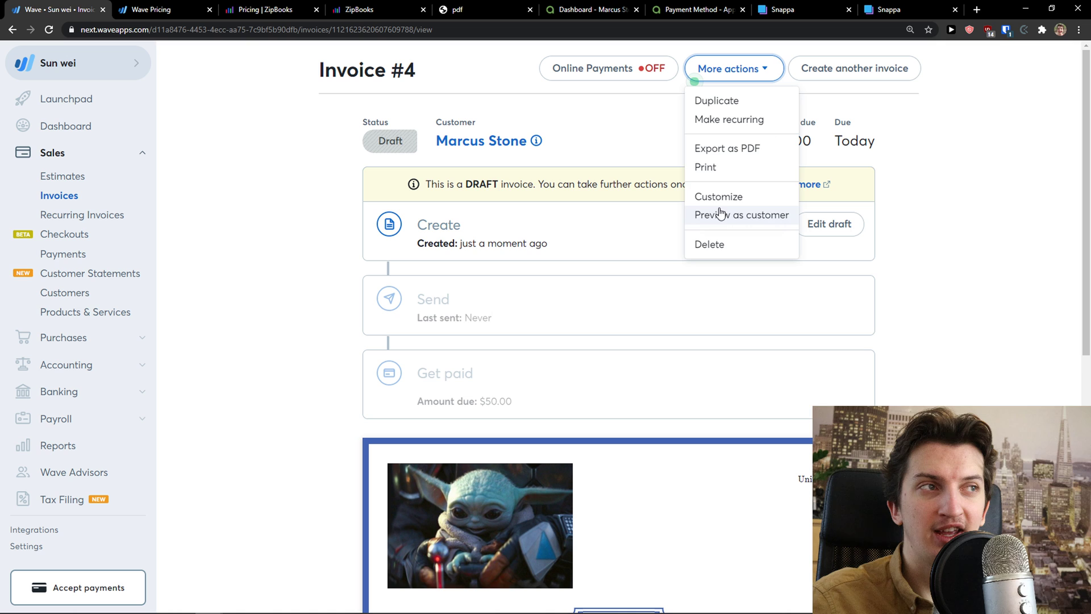
left_click(728, 150)
left_click(681, 240)
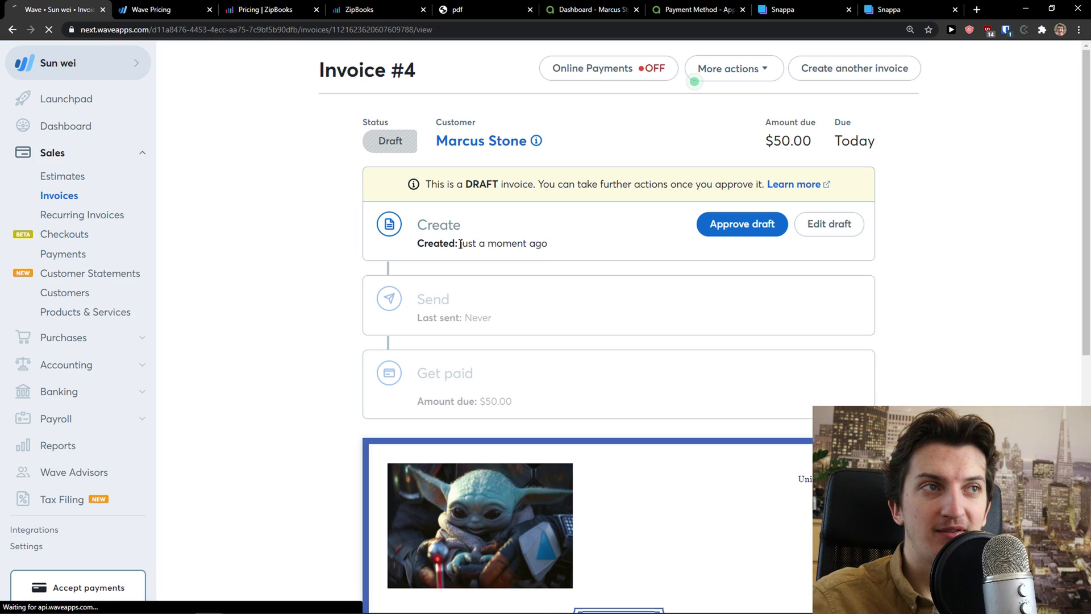
scroll(465, 261, "down", 1)
scroll(465, 262, "down", 6)
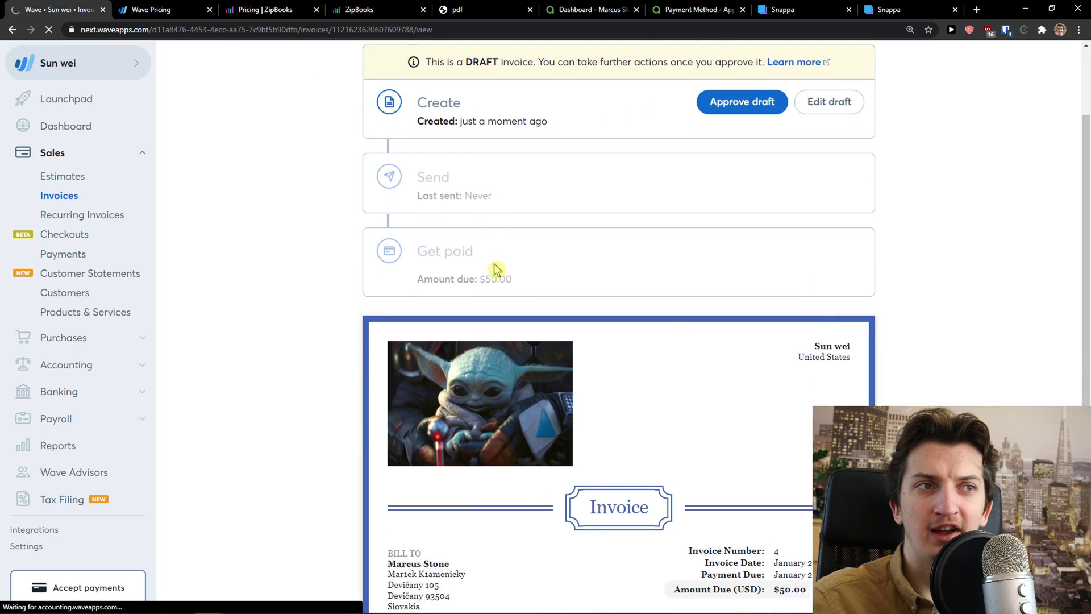
scroll(500, 295, "up", 2)
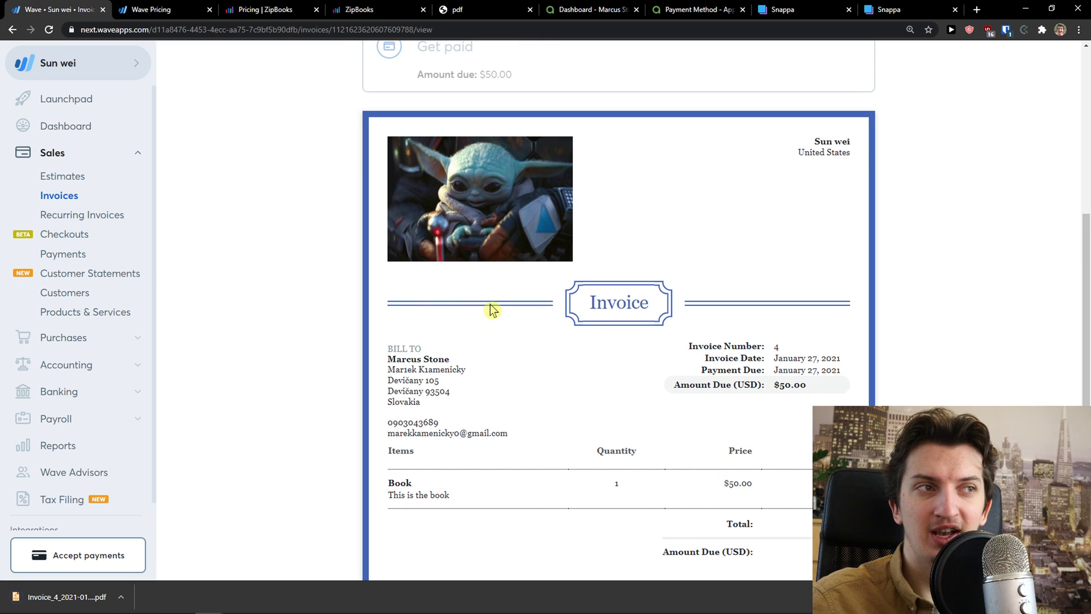
scroll(490, 309, "down", 1)
scroll(292, 462, "up", 2)
left_click(57, 598)
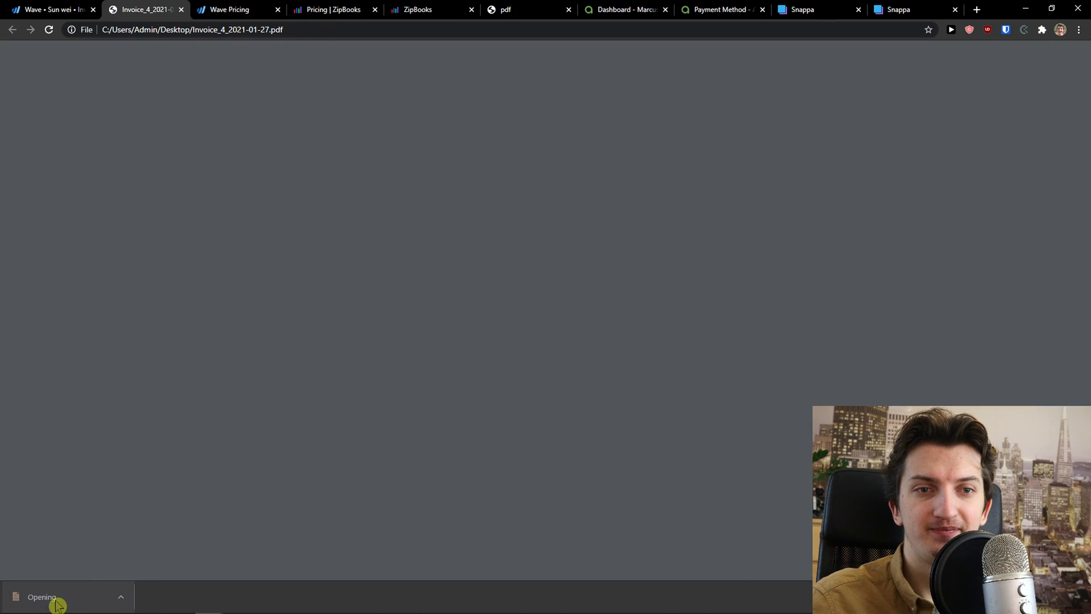
scroll(360, 376, "down", 2)
scroll(170, 170, "up", 2)
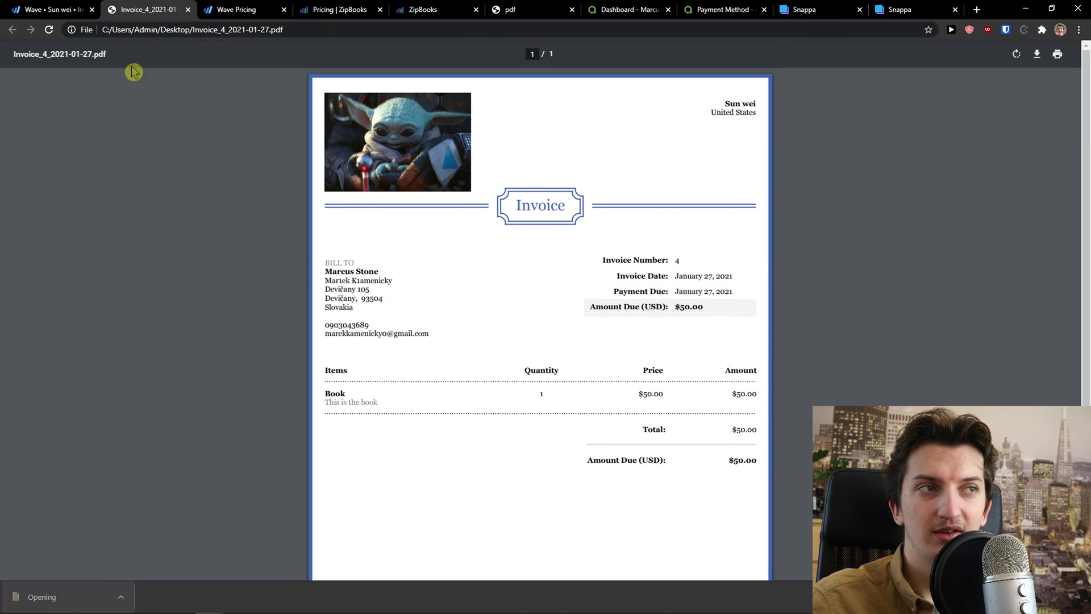
left_click(75, 10)
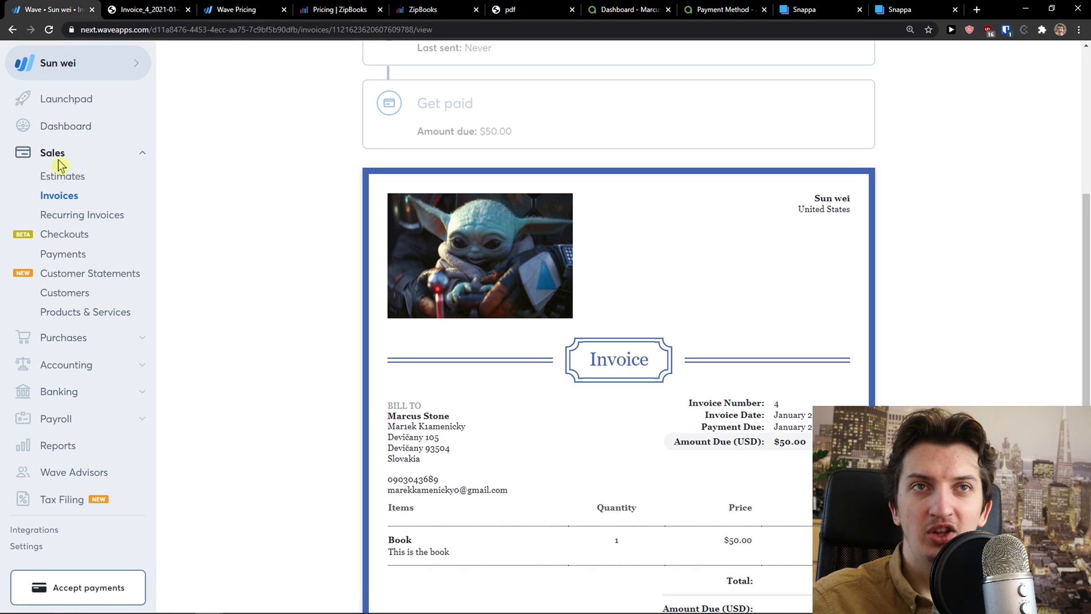
View the dashboard, expand Sales and Purchases, and open the Bills list
left_click(93, 127)
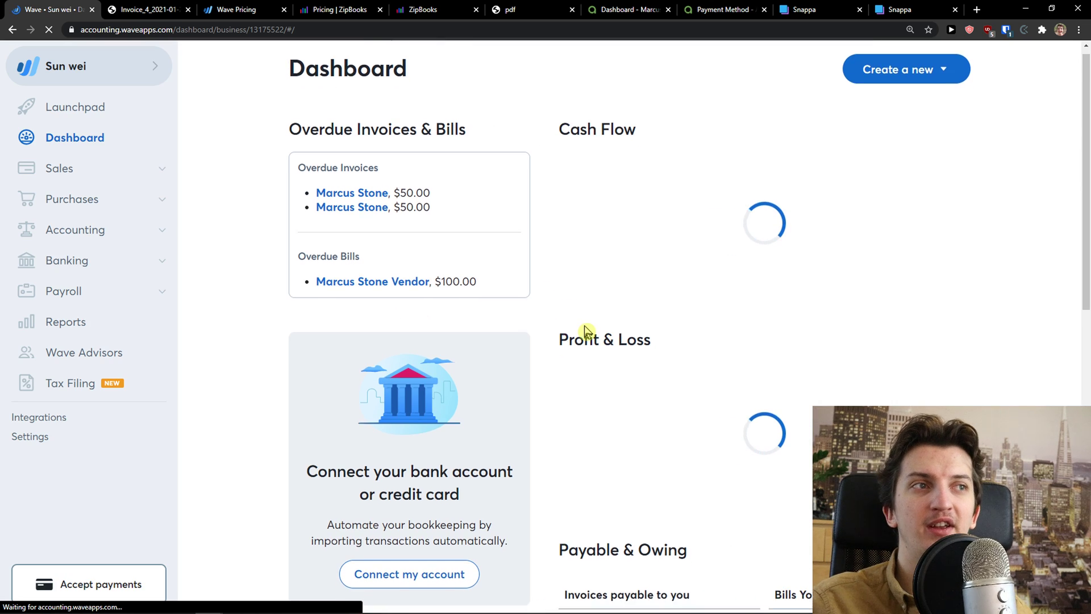
scroll(585, 336, "down", 8)
scroll(585, 347, "down", 4)
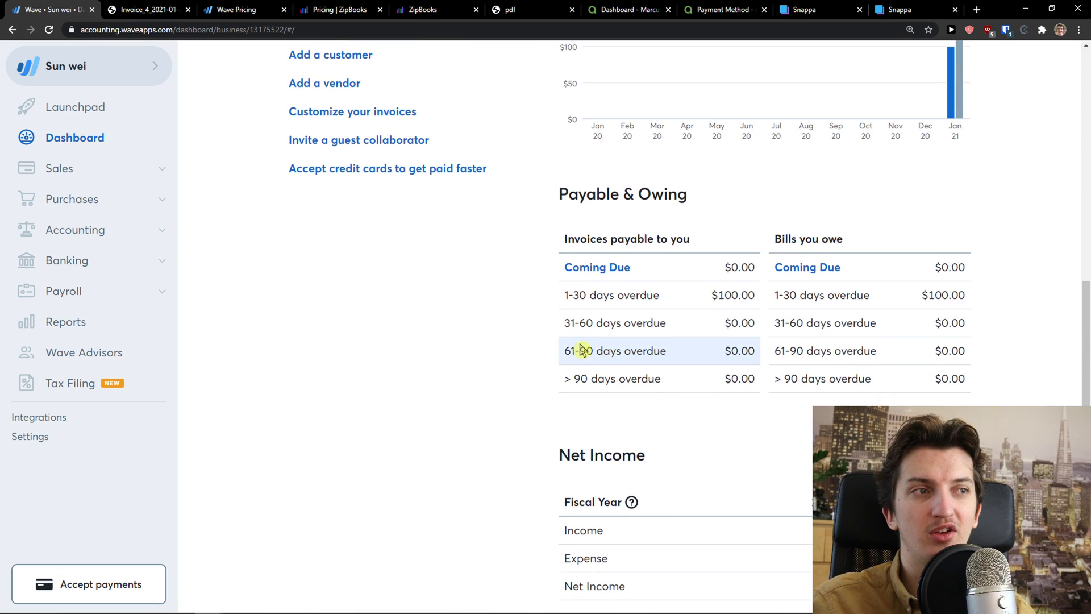
left_click(114, 178)
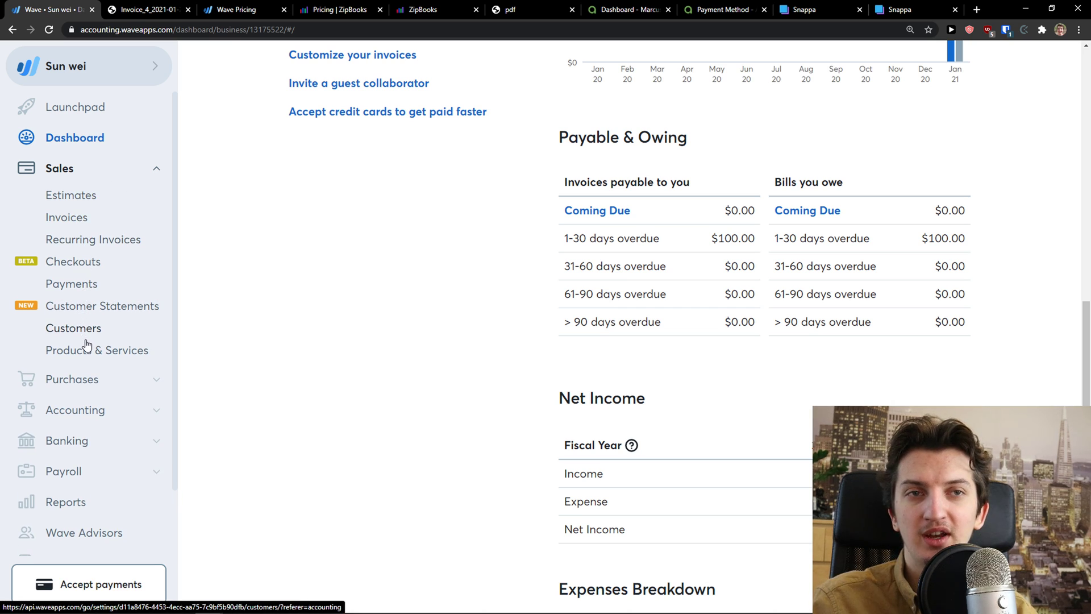
left_click(120, 382)
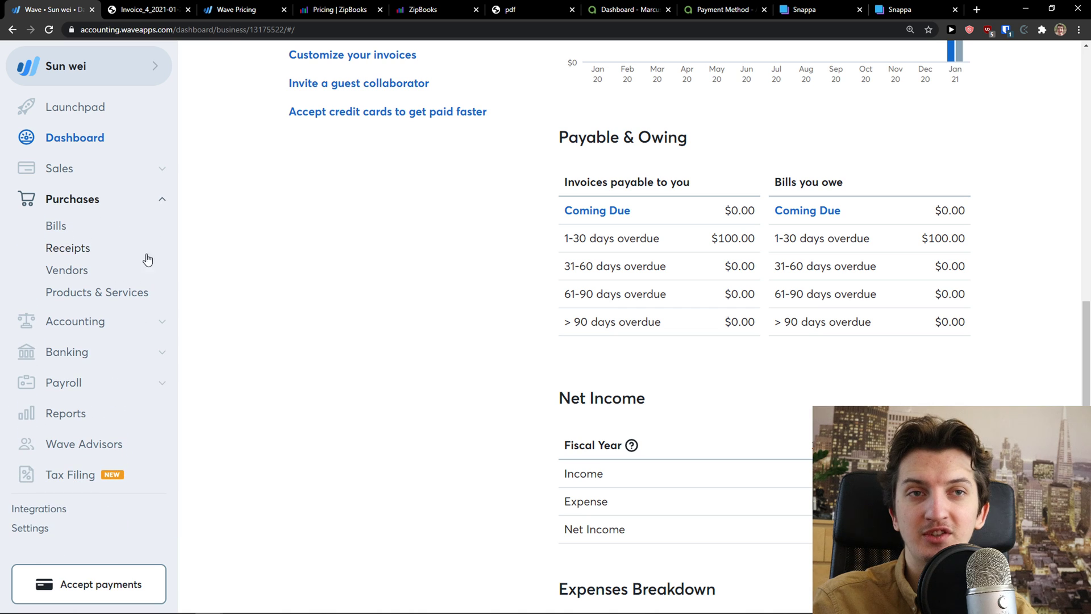
left_click(75, 226)
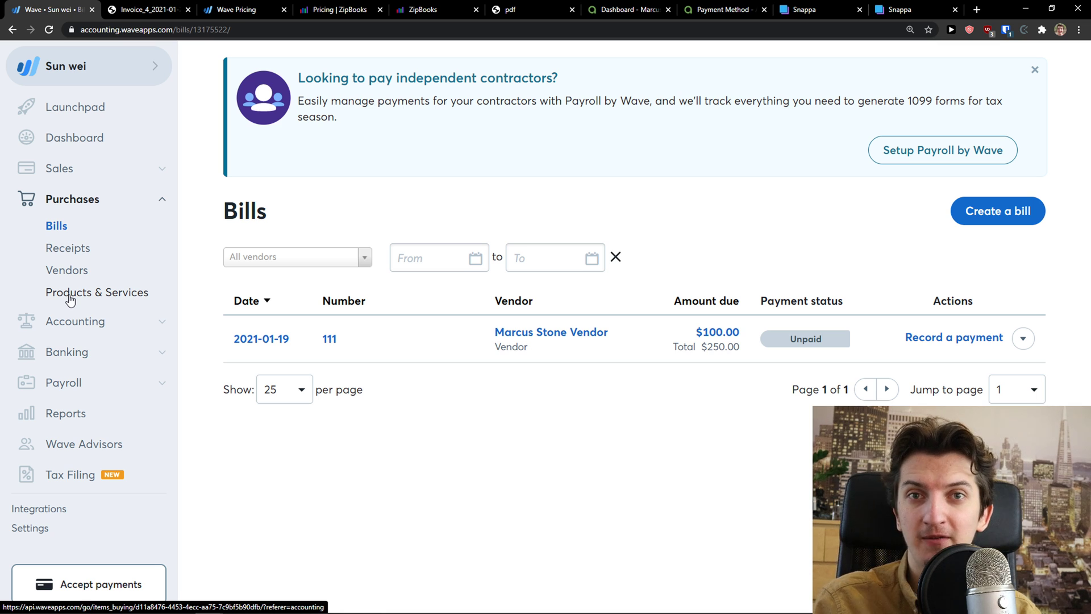
Open Accounting Transactions and Reconciliation, expand Banking and Payroll, and finish on Reports
left_click(96, 324)
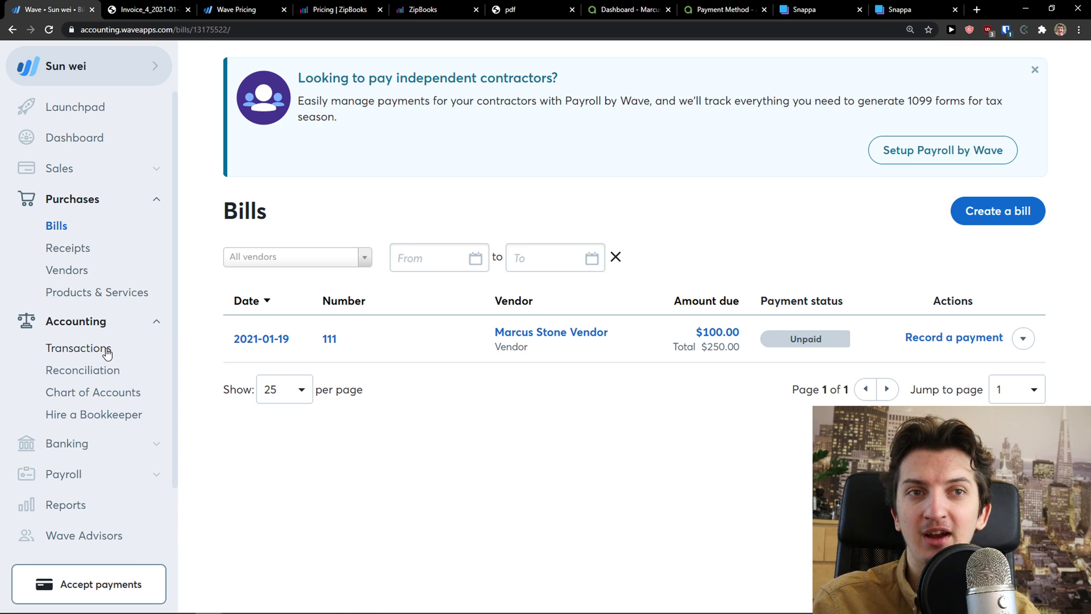
left_click(105, 352)
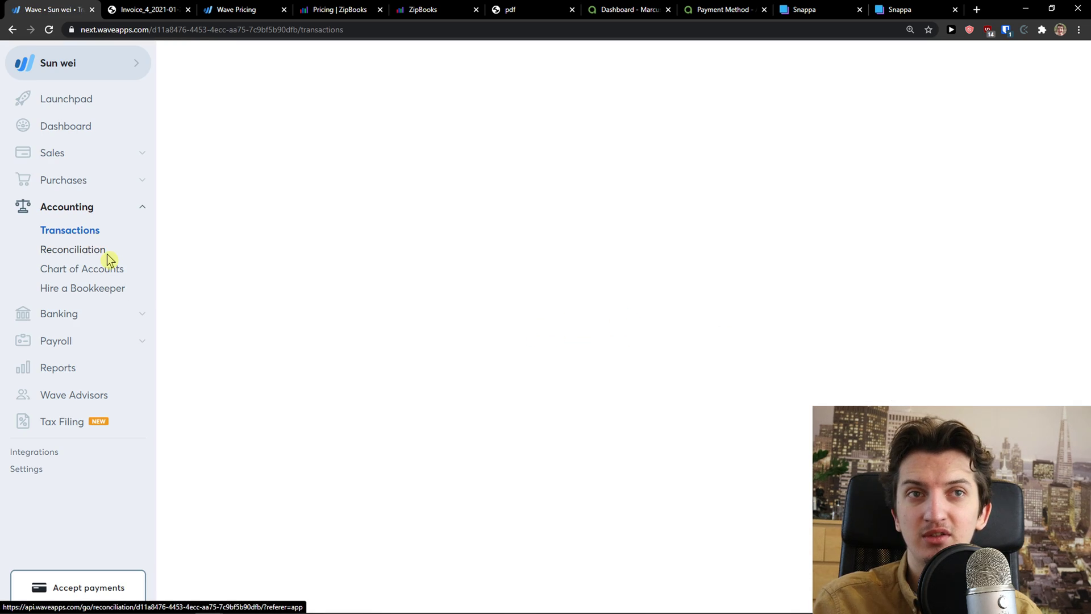
left_click(96, 254)
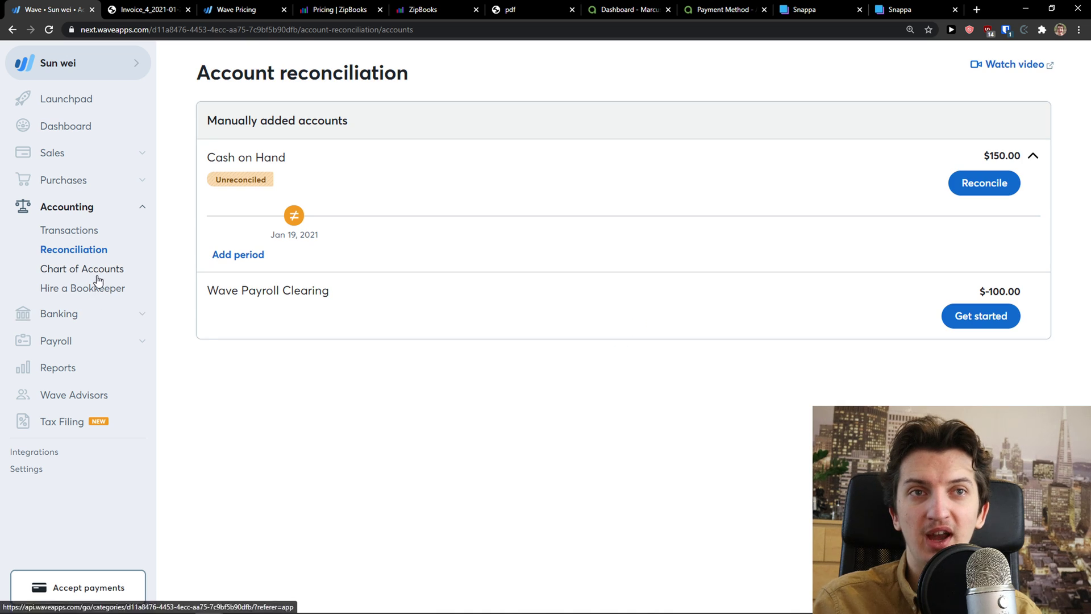
left_click(115, 315)
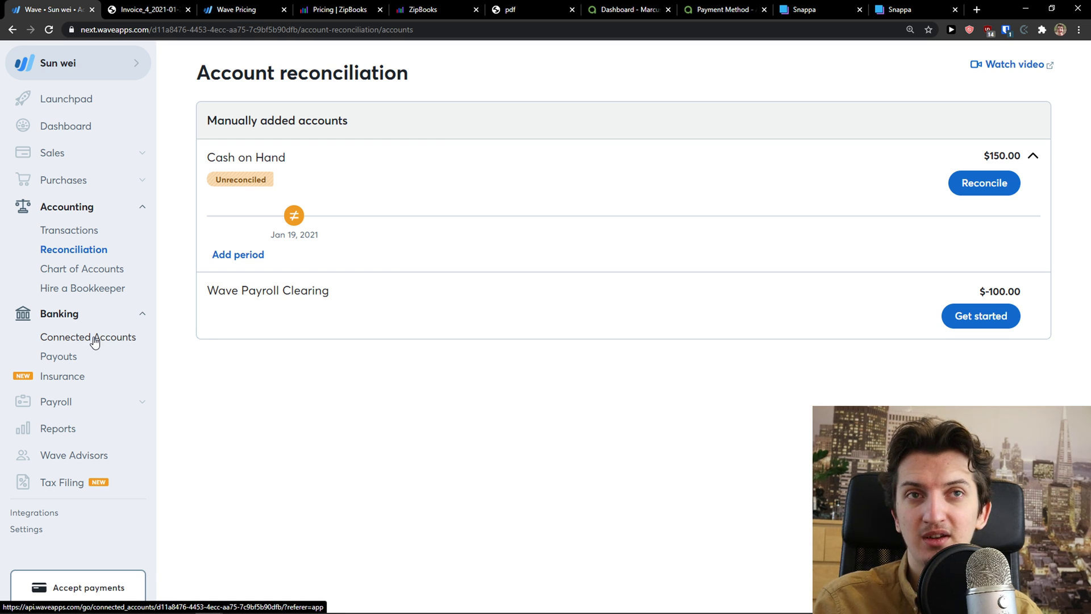
left_click(119, 403)
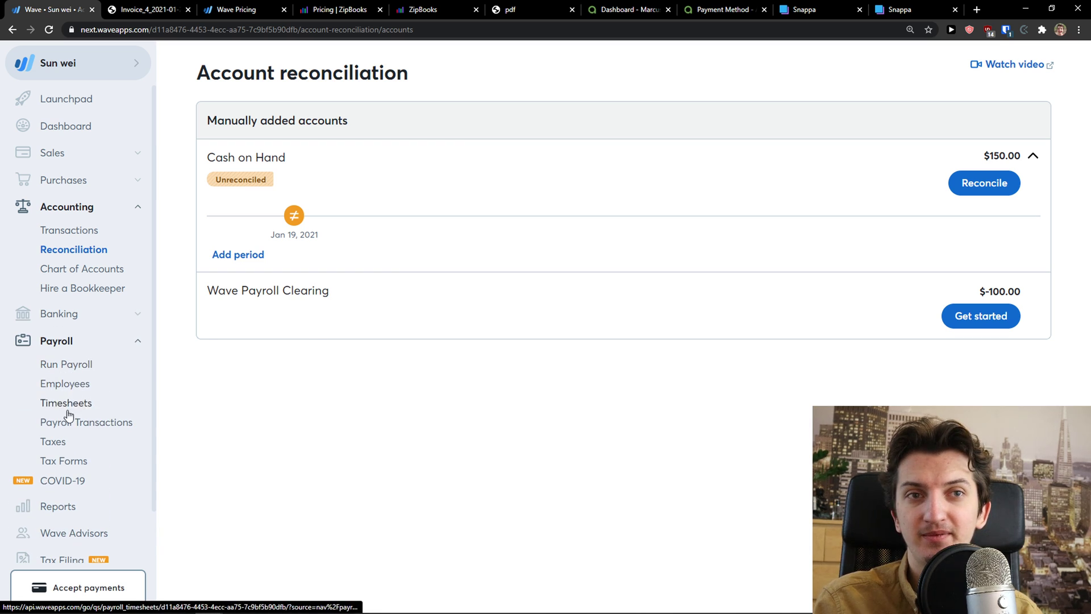
left_click(108, 506)
scroll(392, 368, "down", 5)
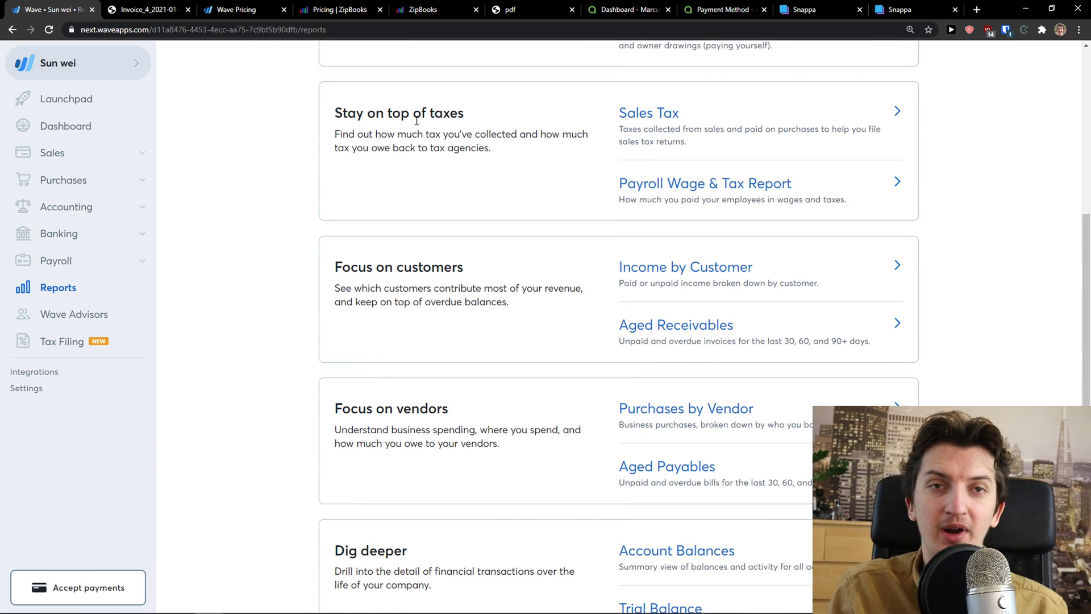
Switch to ZipBooks and navigate through the More menu to the Invoices list
left_click(424, 9)
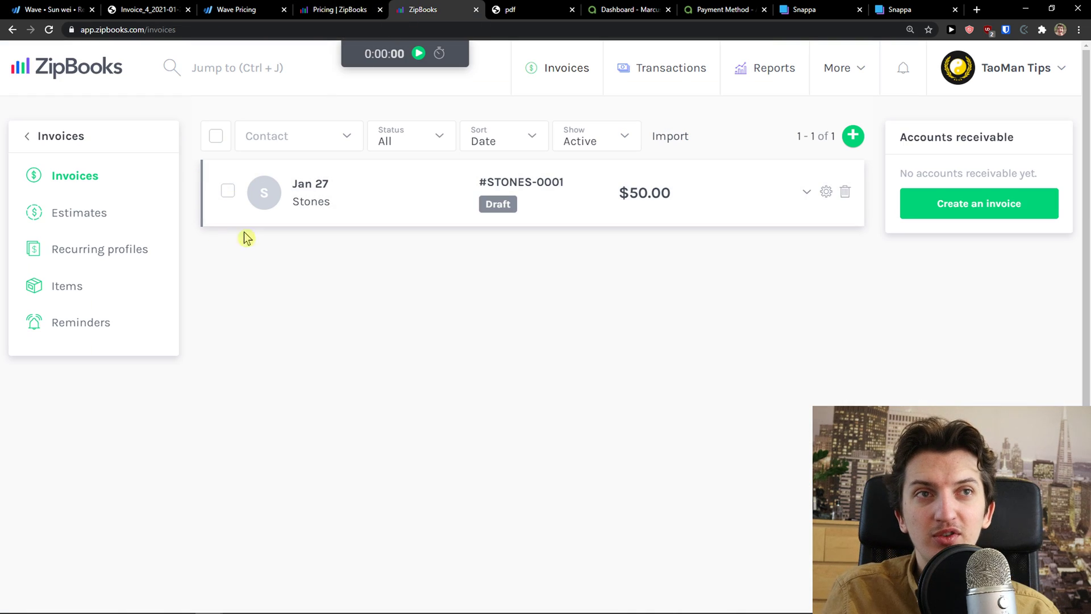
left_click(27, 137)
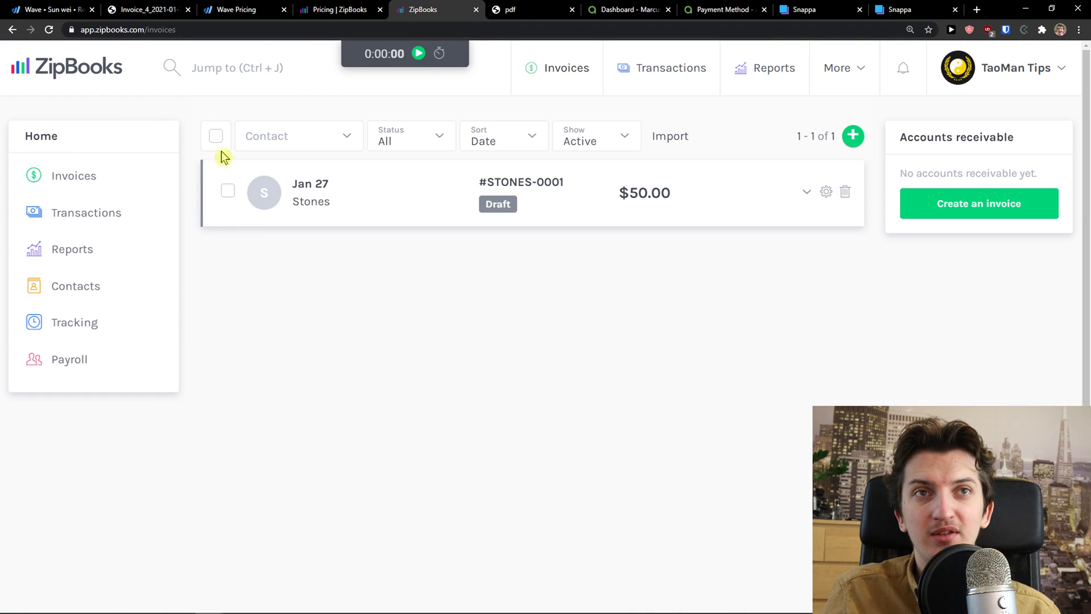
left_click(845, 85)
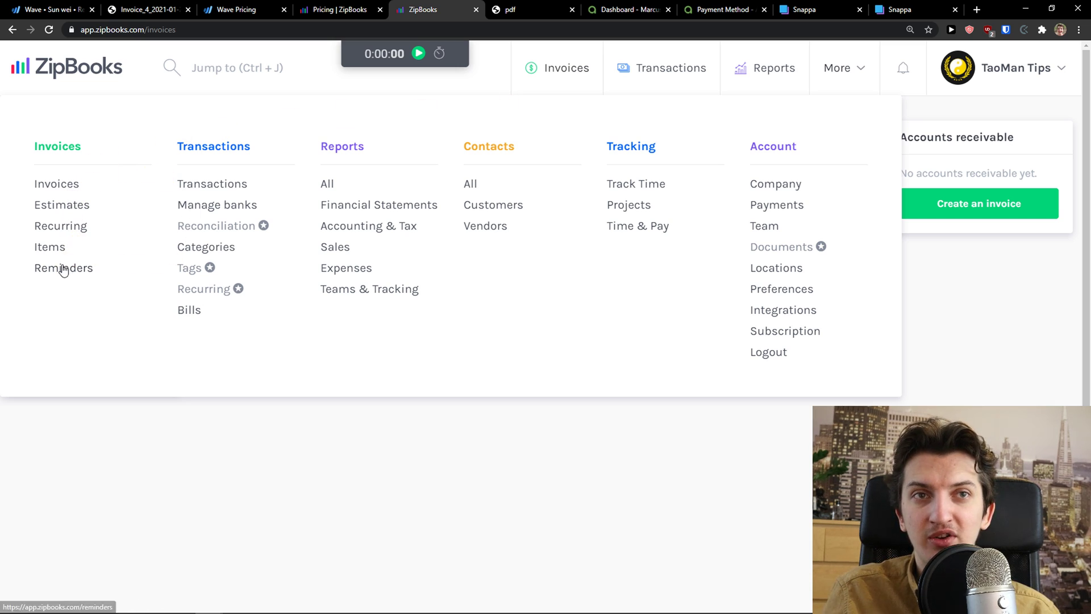
left_click(70, 187)
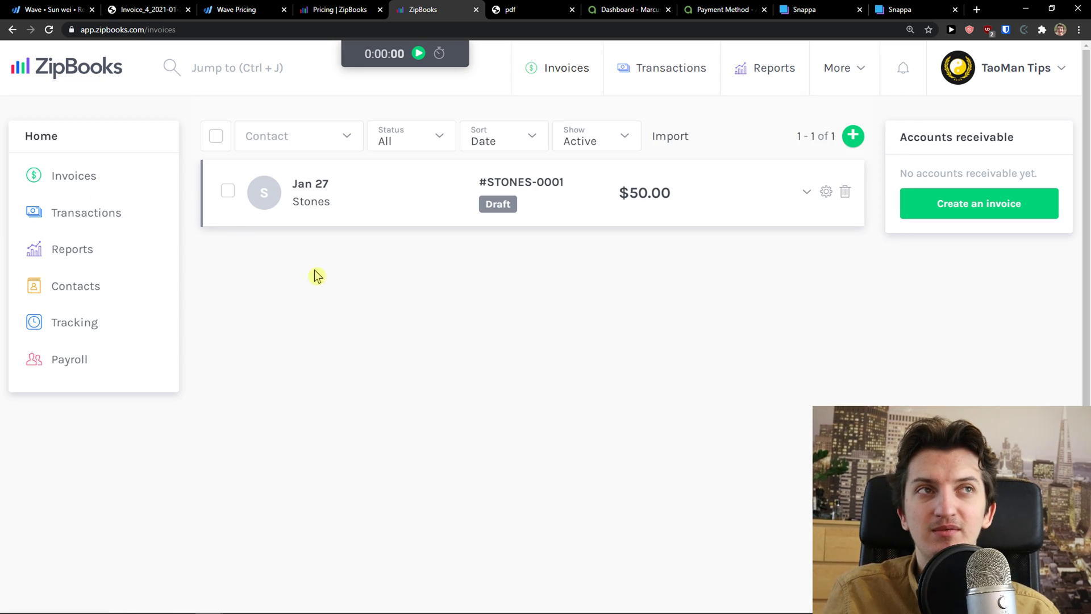
left_click(82, 178)
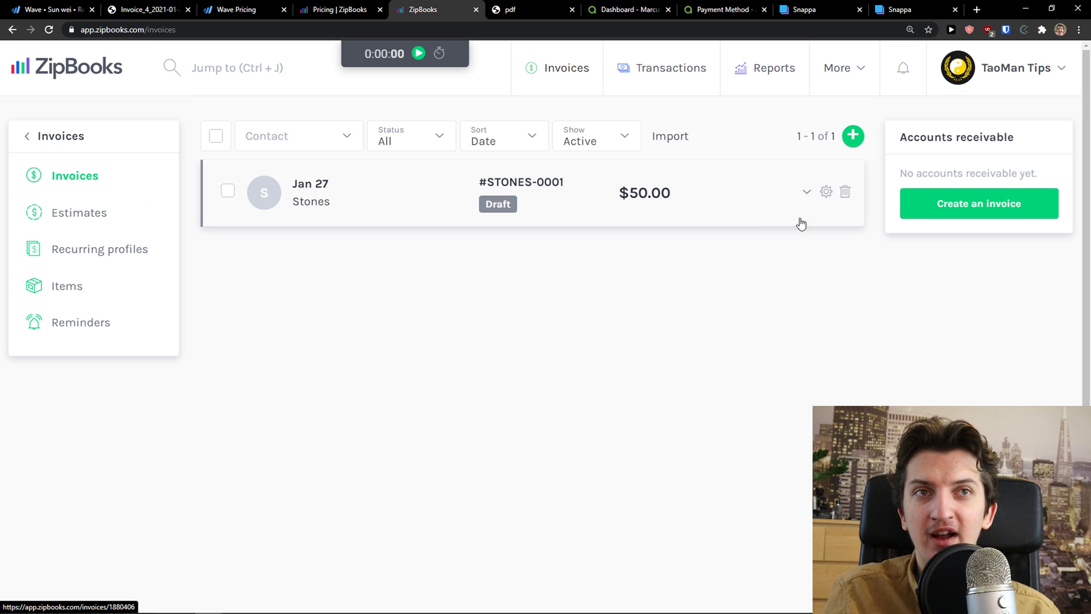
Start a blank new invoice, then leave it unsaved via the logo
left_click(940, 214)
scroll(358, 299, "down", 6)
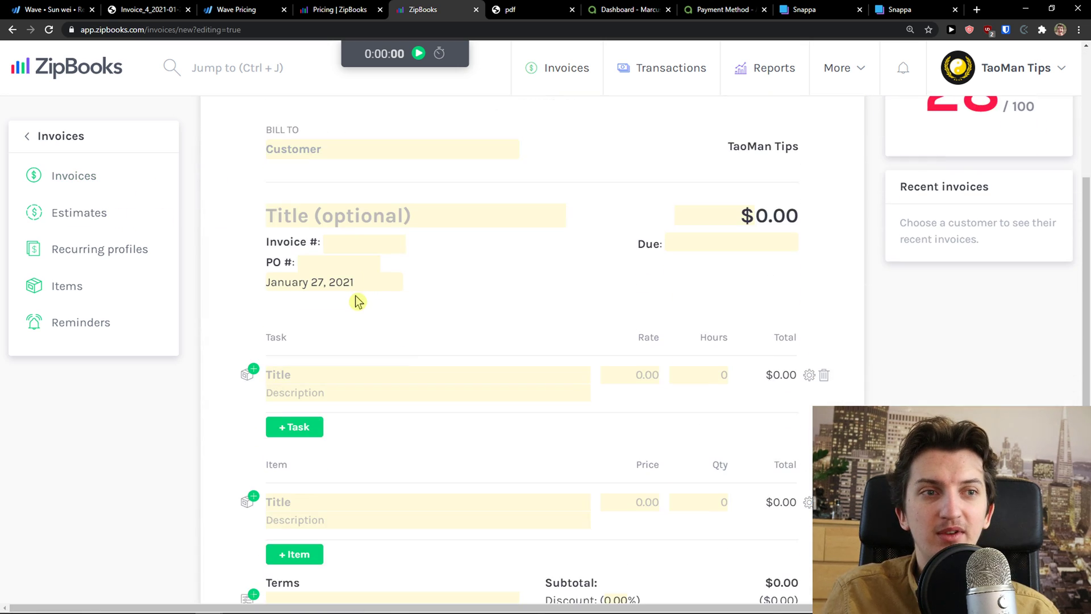
scroll(415, 309, "up", 6)
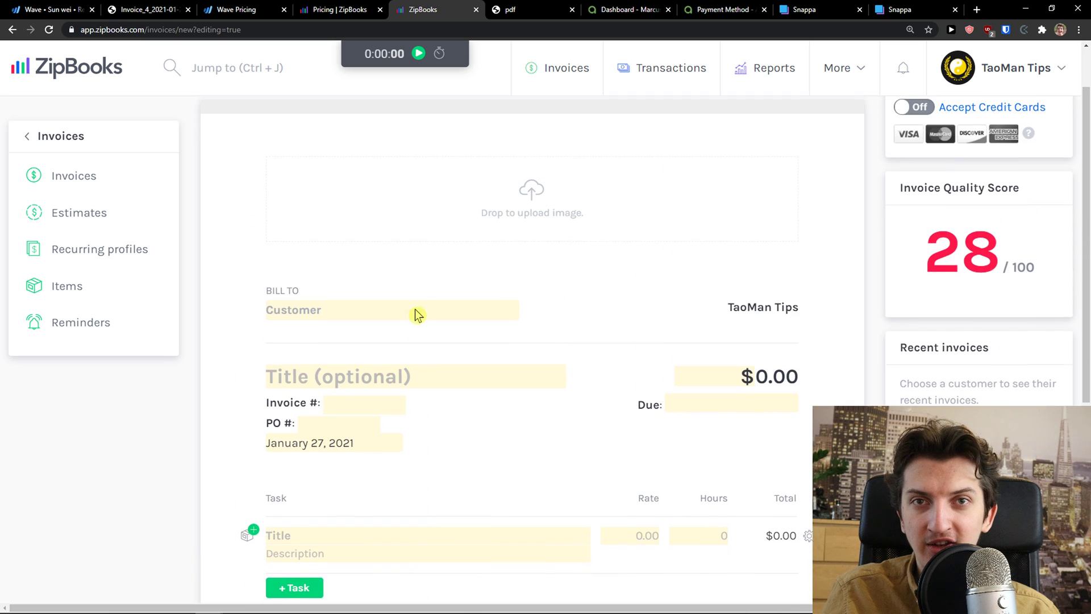
left_click(105, 66)
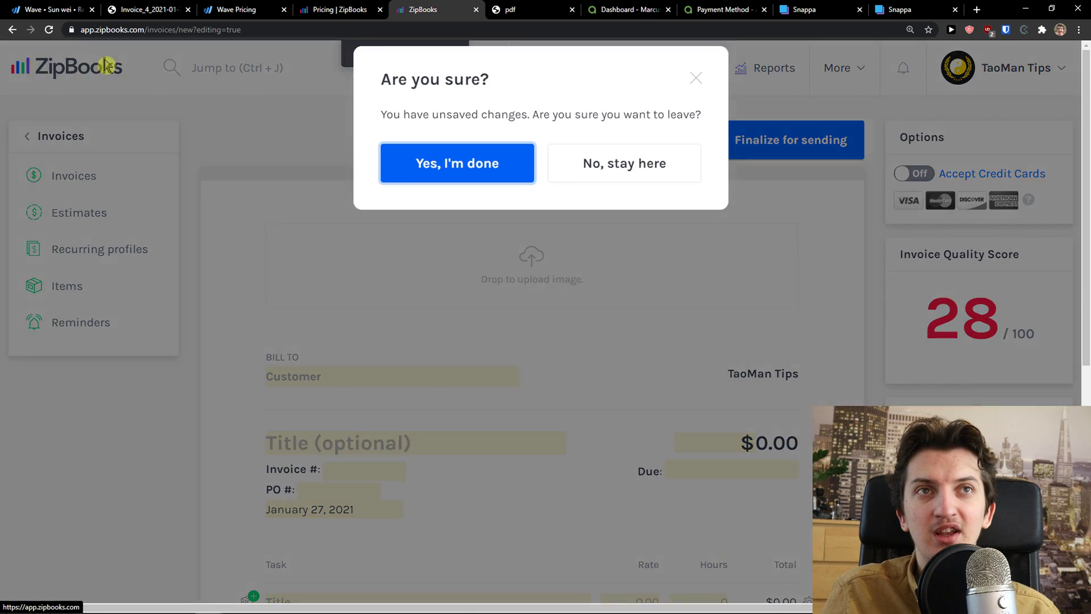
Confirm 'Yes, I'm done' to discard the unsaved invoice
left_click(494, 180)
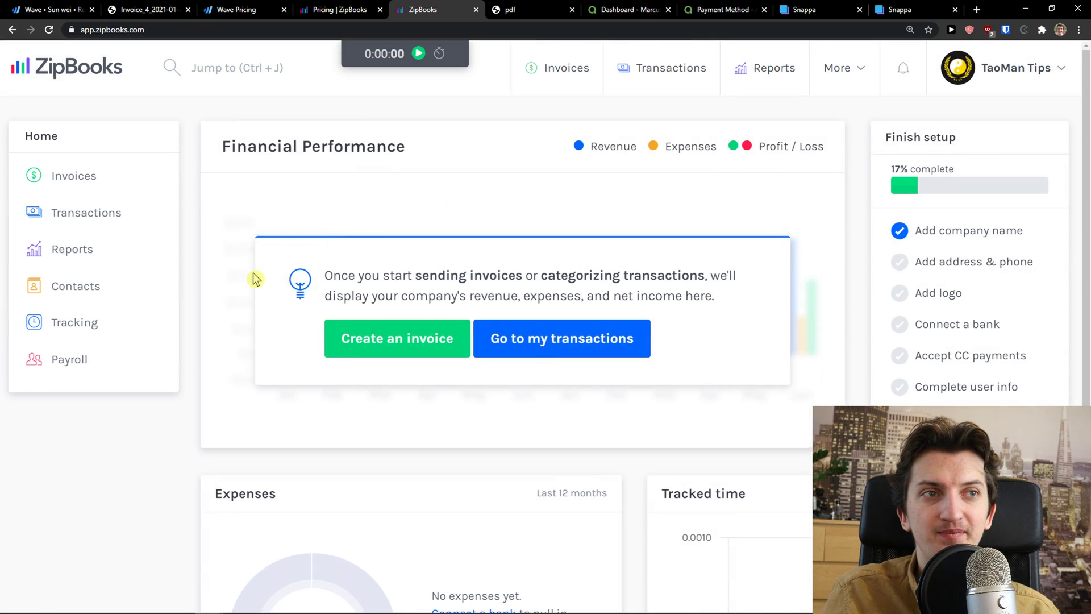
scroll(227, 284, "down", 3)
scroll(395, 341, "up", 1)
scroll(341, 356, "down", 1)
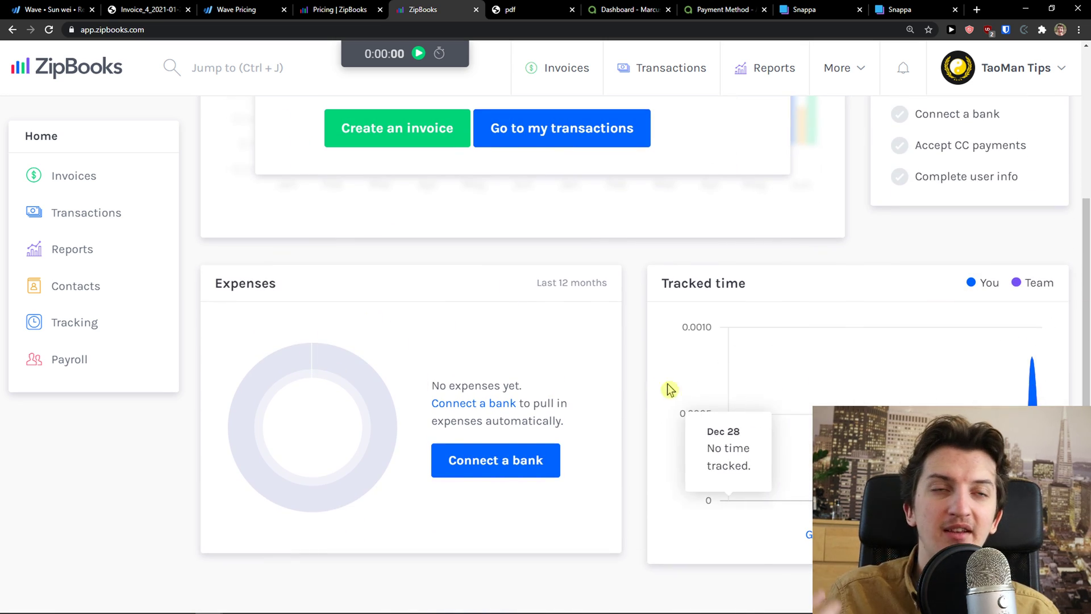
scroll(574, 390, "up", 3)
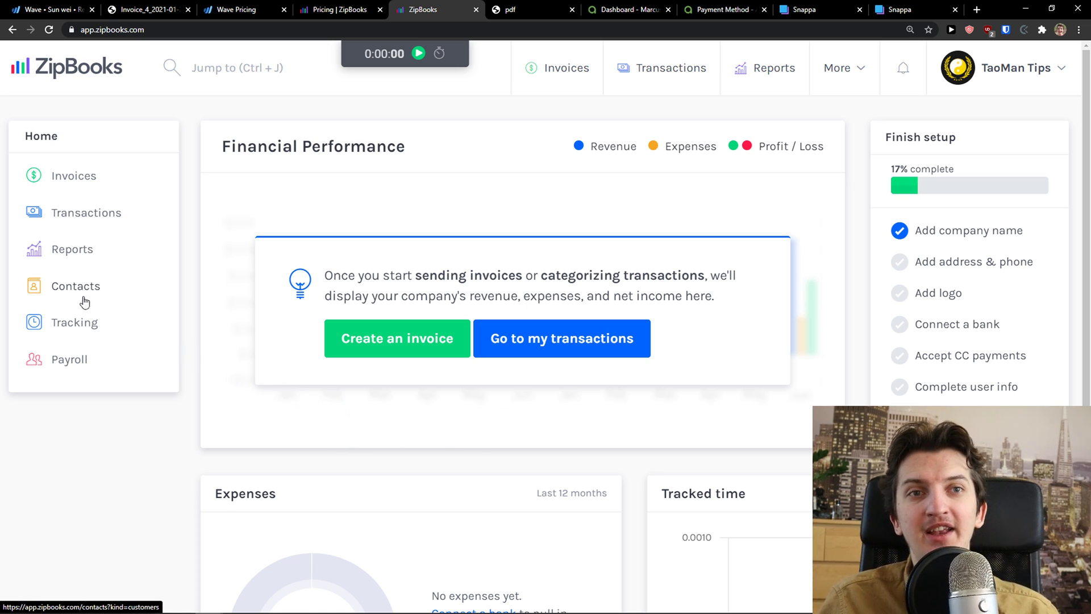
Go to More > Transactions > Bills and start a new bill with Add a Bill
left_click(830, 72)
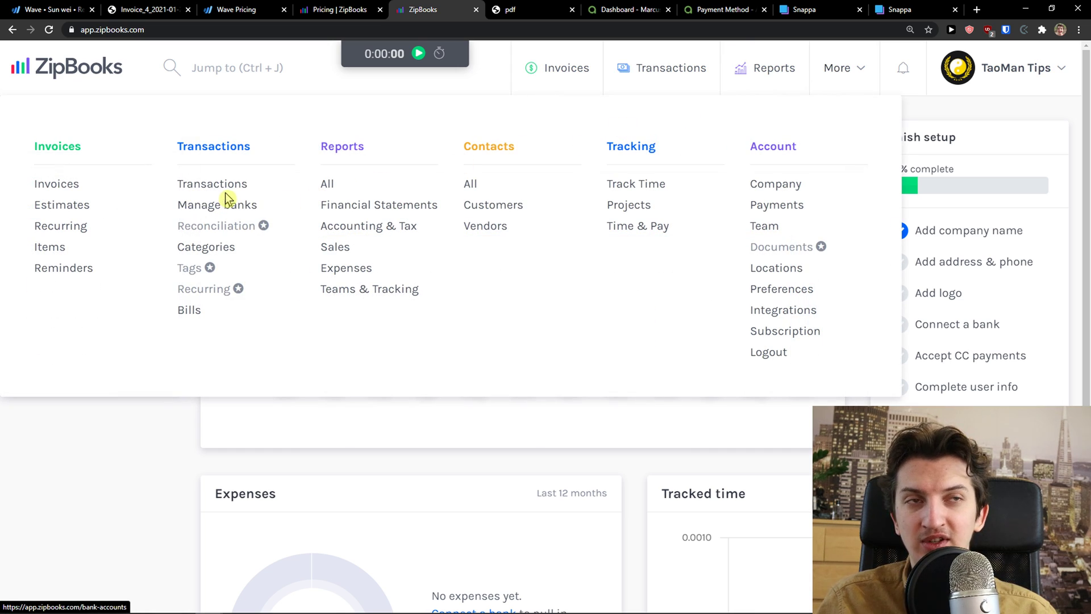
left_click(195, 310)
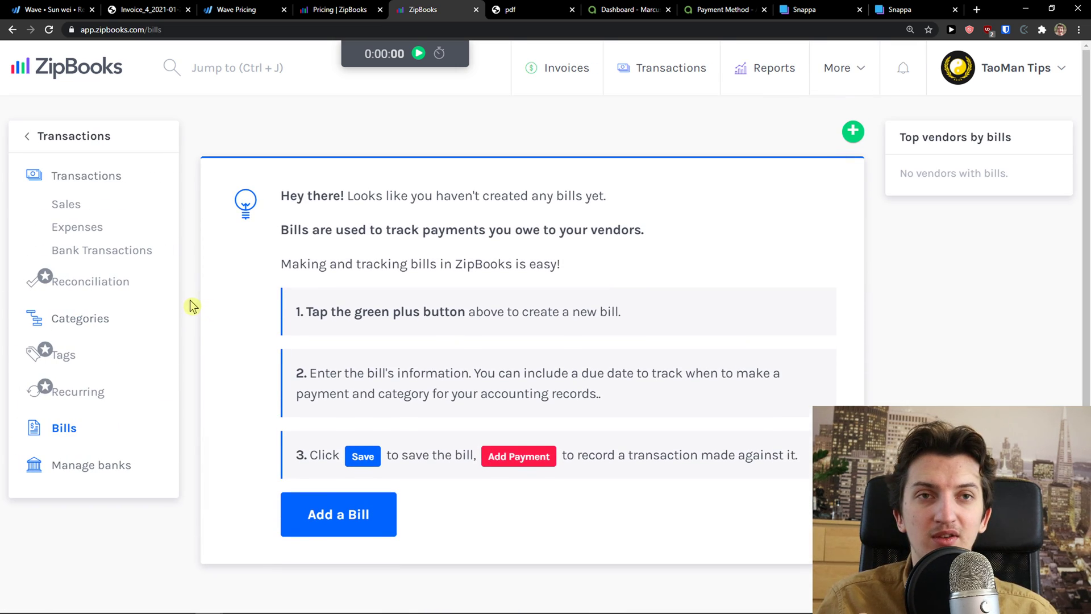
left_click_drag(290, 194, 674, 242)
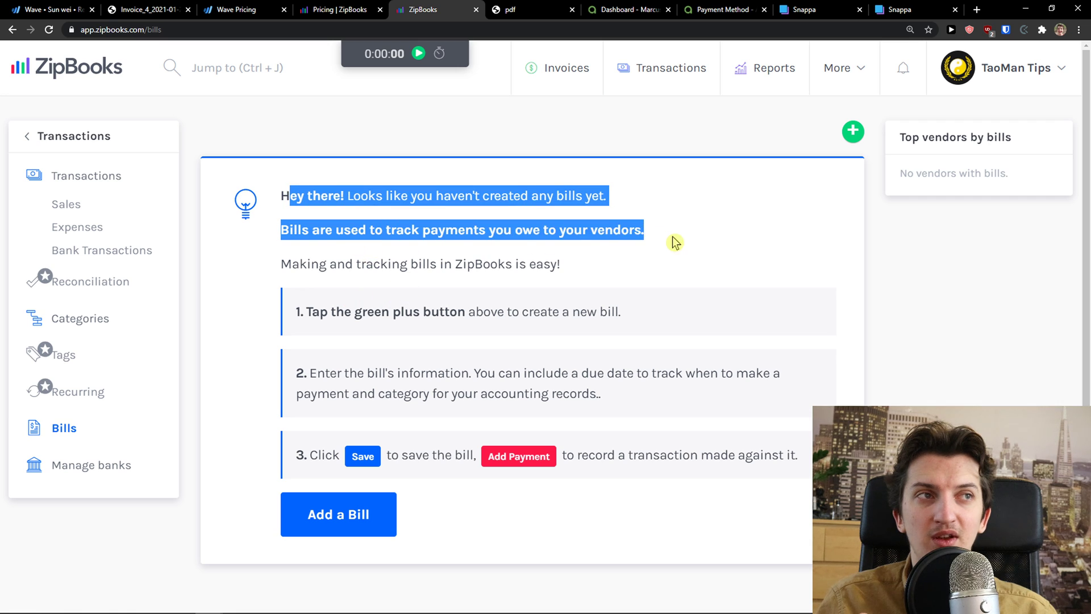
left_click(675, 243)
left_click(358, 514)
scroll(360, 504, "down", 3)
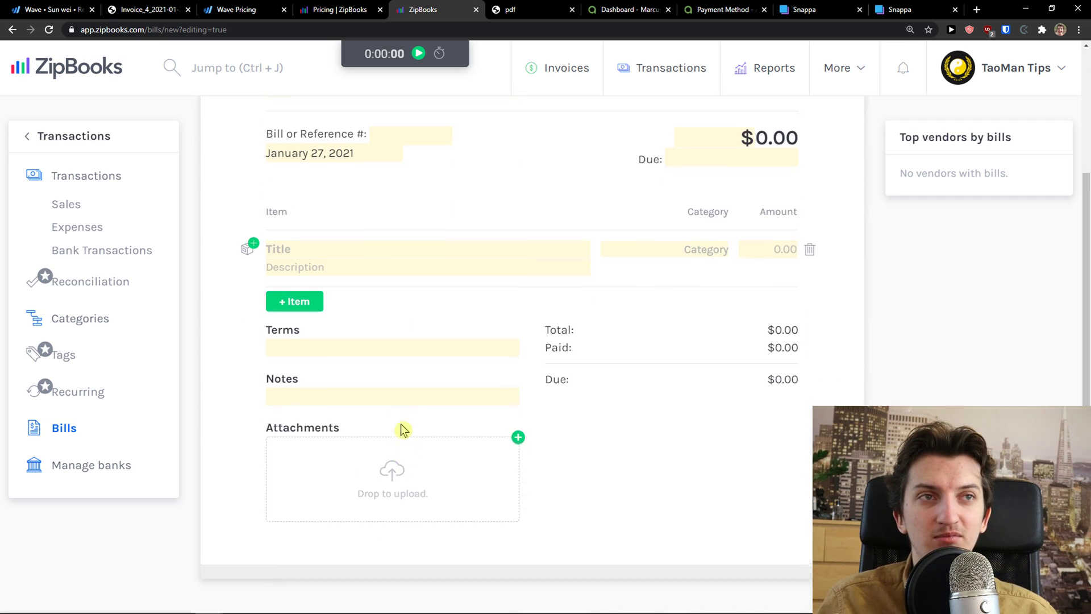
scroll(398, 398, "up", 3)
Set the bill's FROM vendor to Stones, then leave it unsaved for Reports
left_click(296, 252)
left_click(287, 284)
scroll(263, 333, "down", 2)
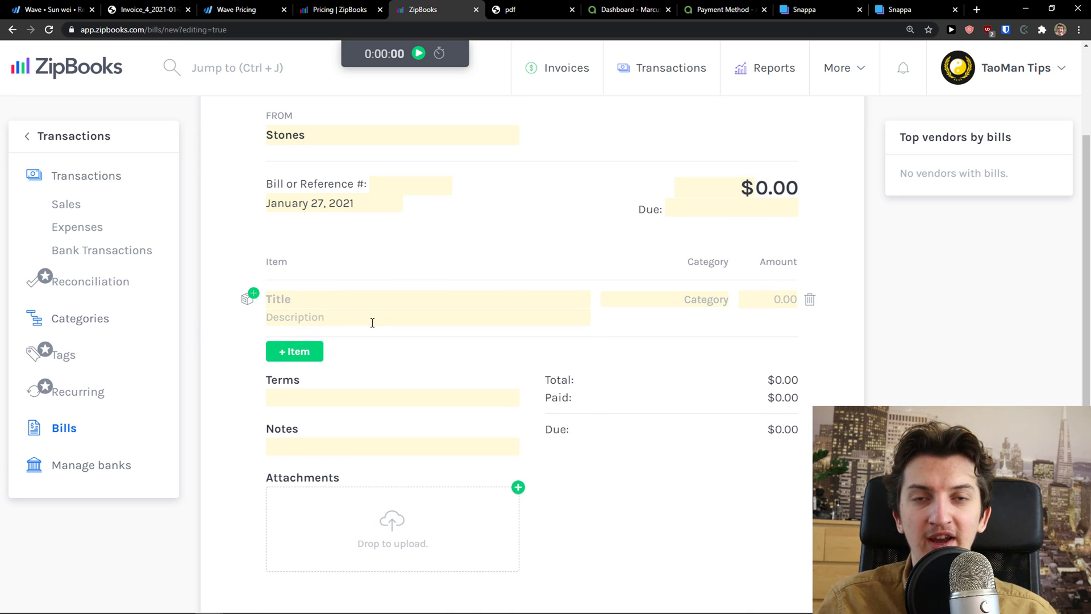
scroll(378, 308, "up", 2)
left_click(793, 73)
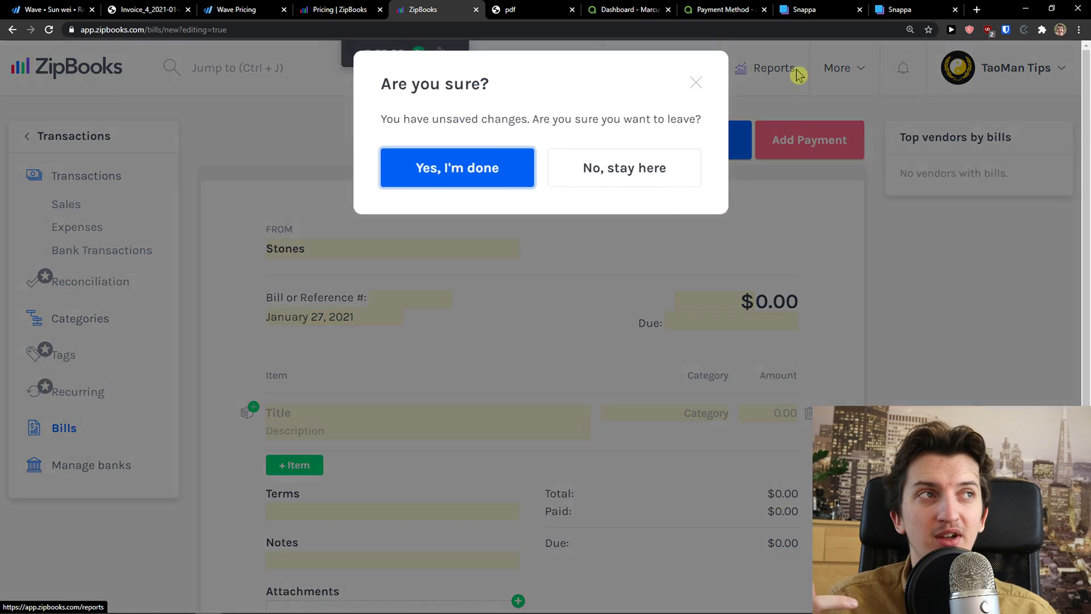
left_click(483, 193)
Choose All under Contacts in the More menu to list Stones with $0.00 revenue and expenses
scroll(341, 279, "down", 5)
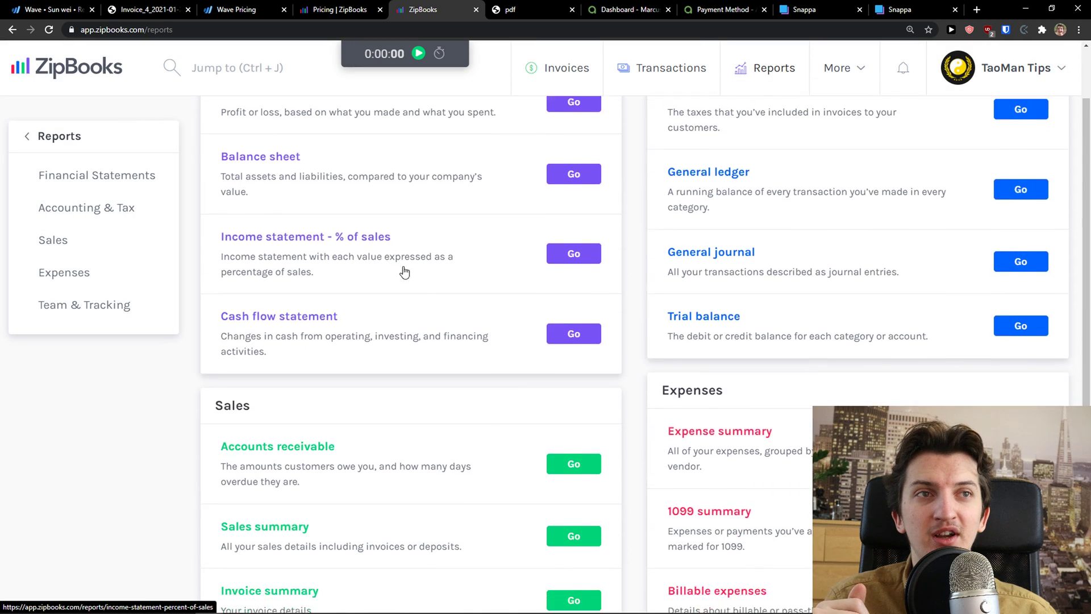
scroll(529, 261, "up", 1)
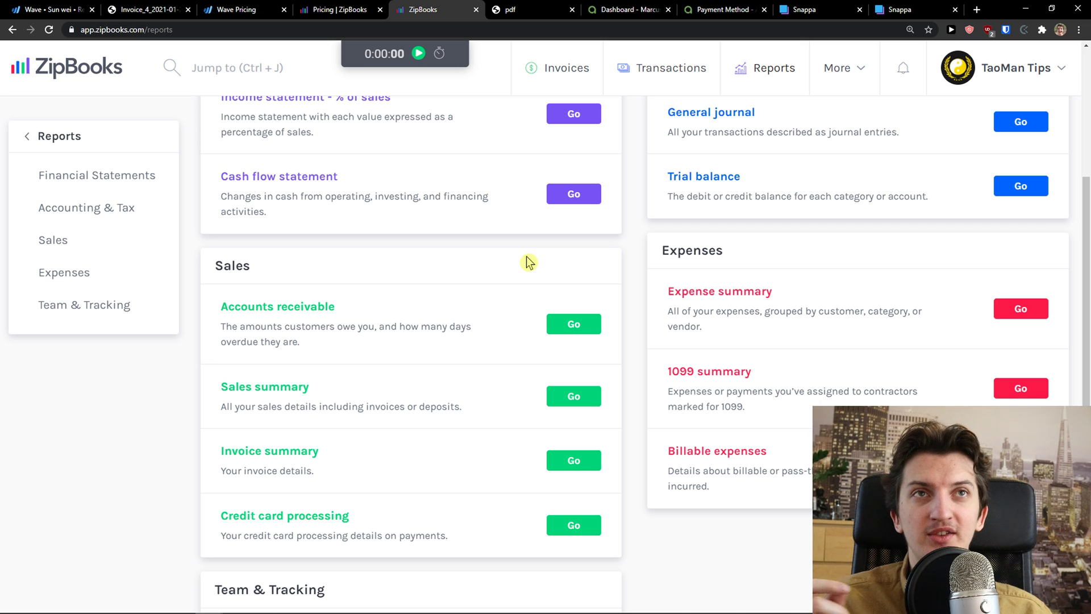
scroll(539, 270, "up", 1)
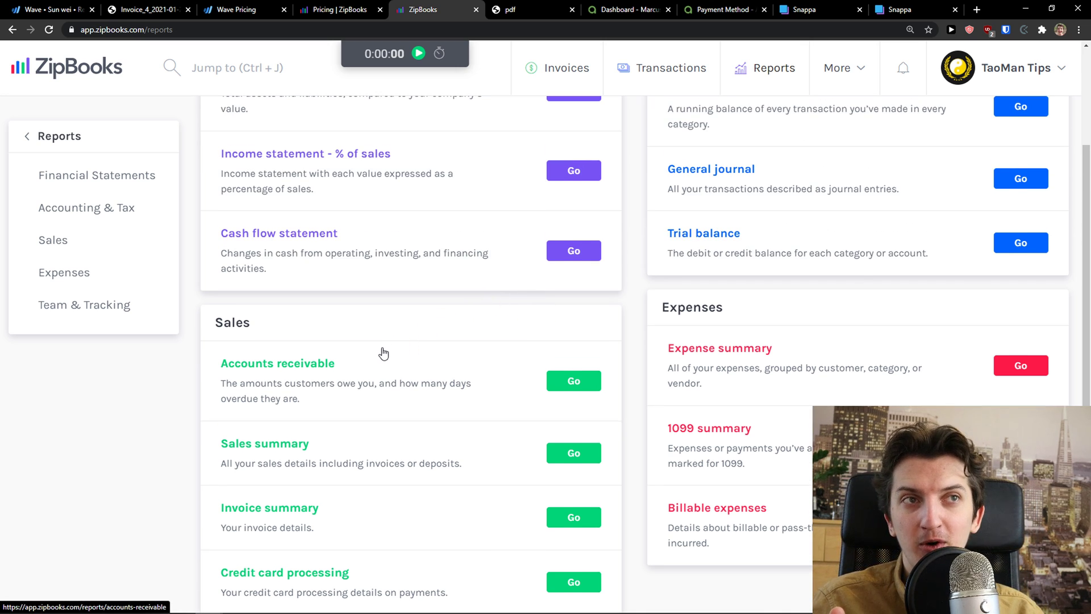
scroll(379, 354, "up", 3)
scroll(427, 347, "down", 2)
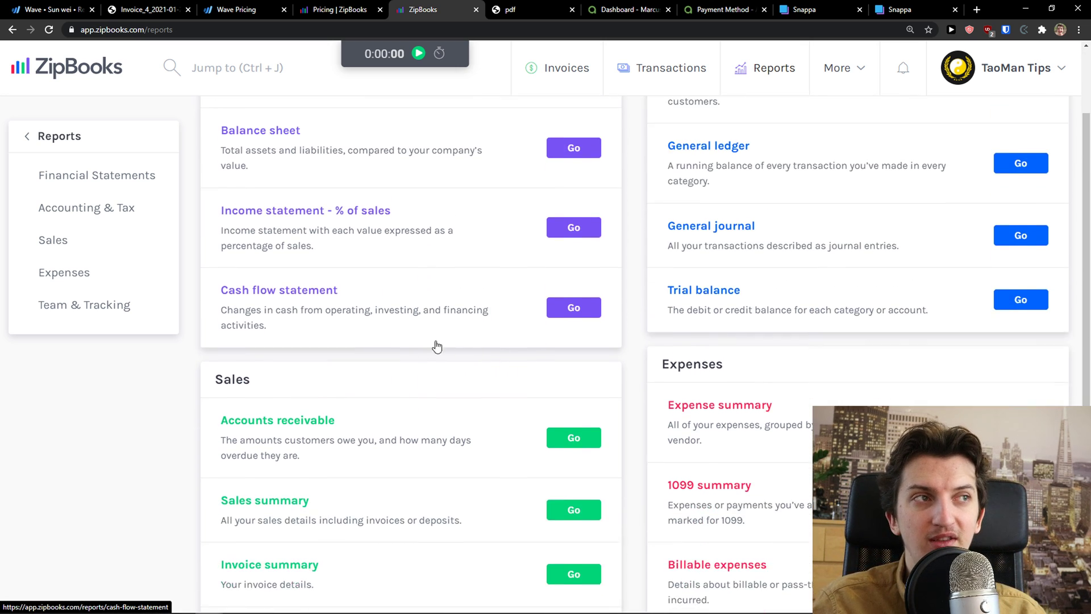
scroll(439, 343, "up", 1)
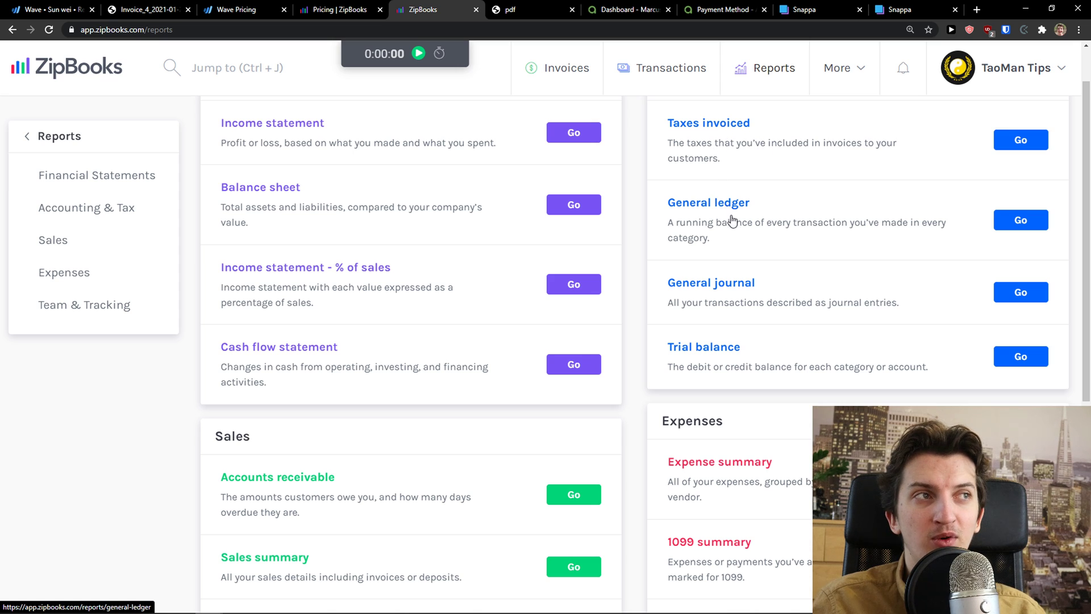
scroll(705, 273, "up", 1)
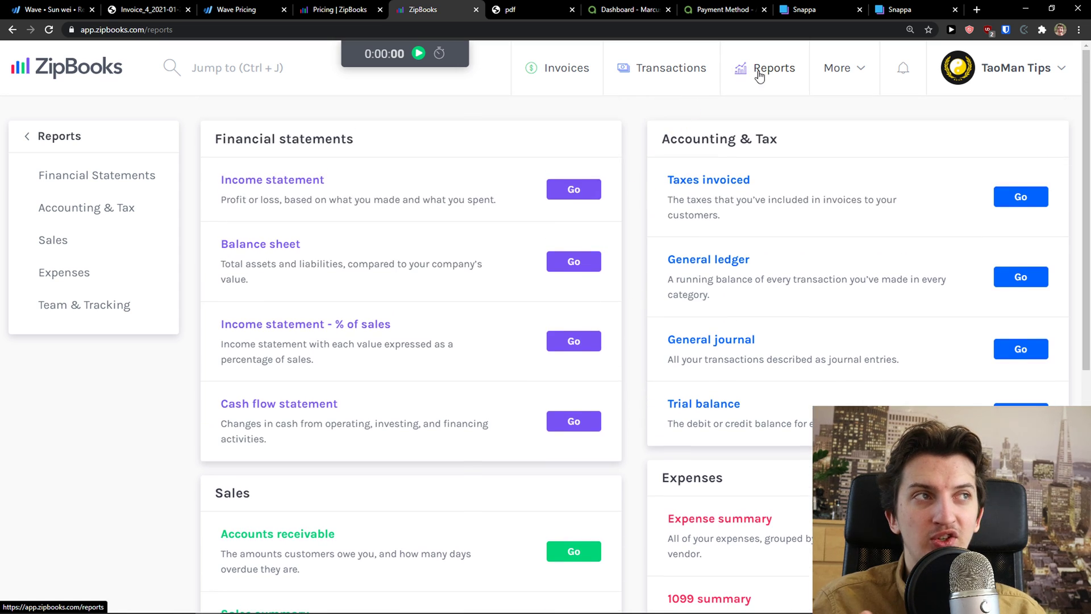
left_click(820, 67)
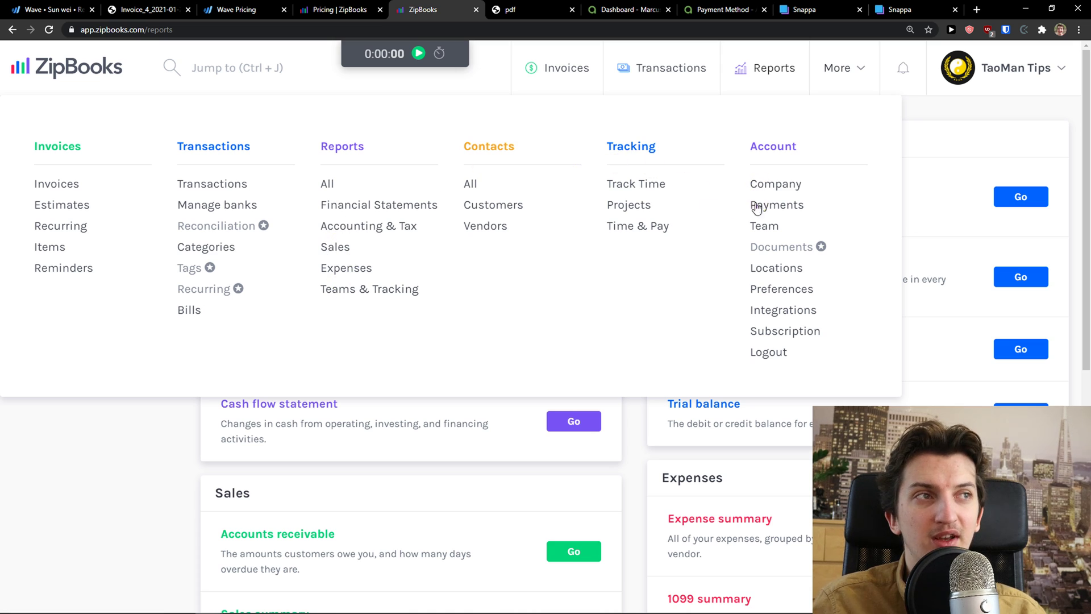
left_click(476, 185)
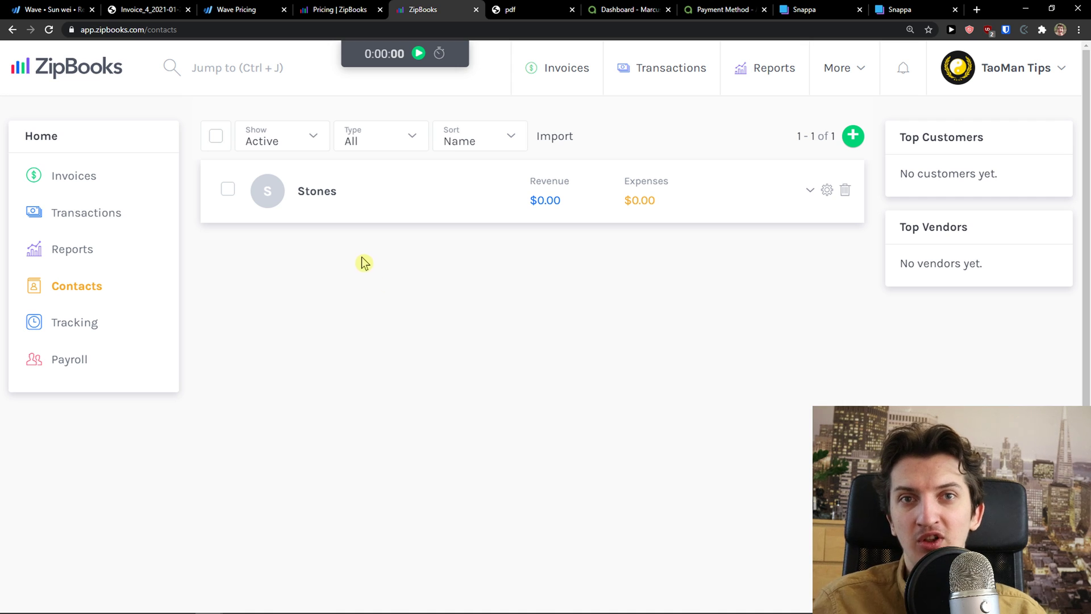
Switch to the Pricing | ZipBooks tab and scroll to the Starter, Smarter and Sophisticated comparison table
left_click(332, 10)
scroll(182, 290, "down", 20)
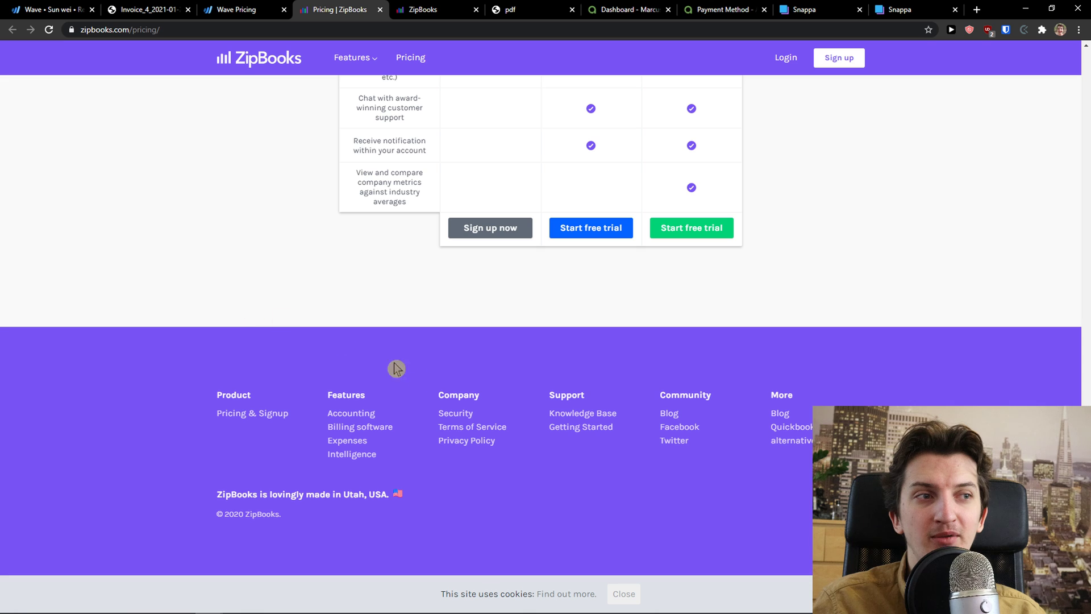
middle_click(613, 480)
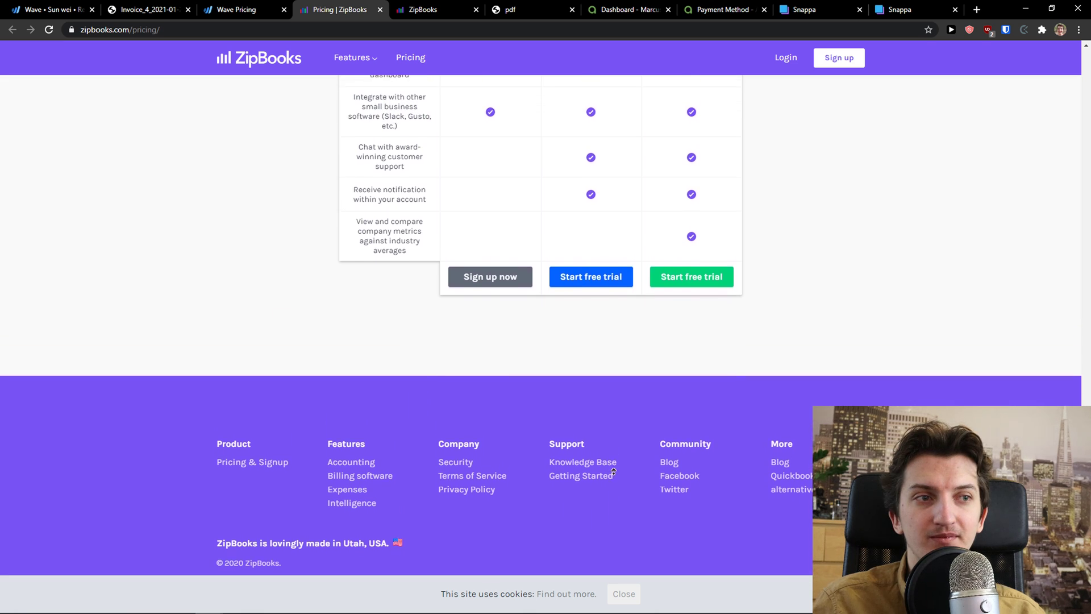
middle_click(586, 420)
scroll(586, 420, "up", 12)
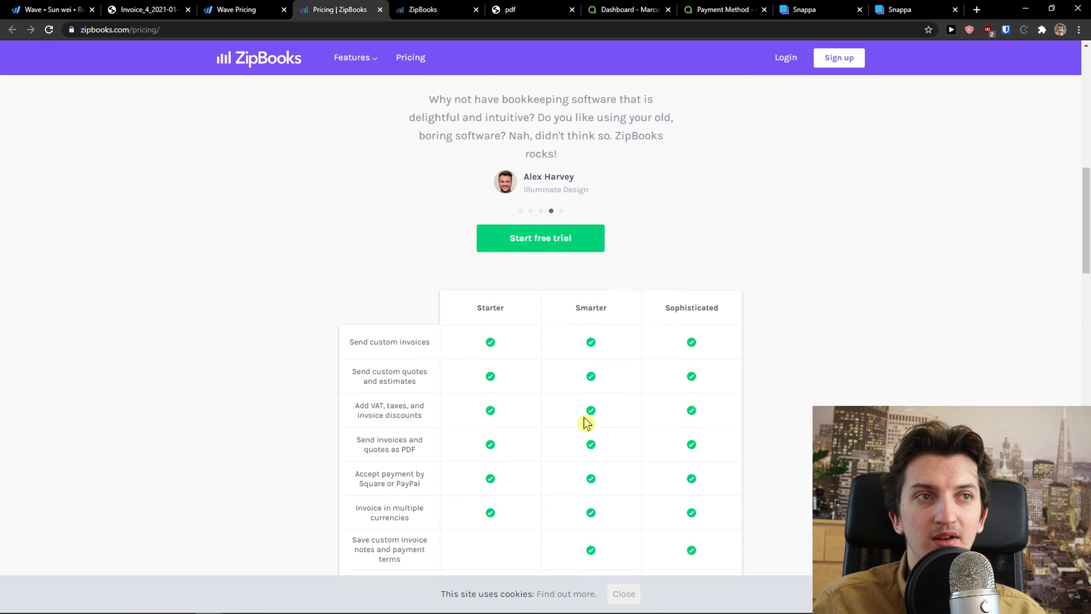
scroll(580, 420, "down", 9)
scroll(556, 407, "down", 1)
Switch to Akaunting and go through Sales > Invoices and Revenues to Items, showing 'new itema' at $0.50
left_click(625, 9)
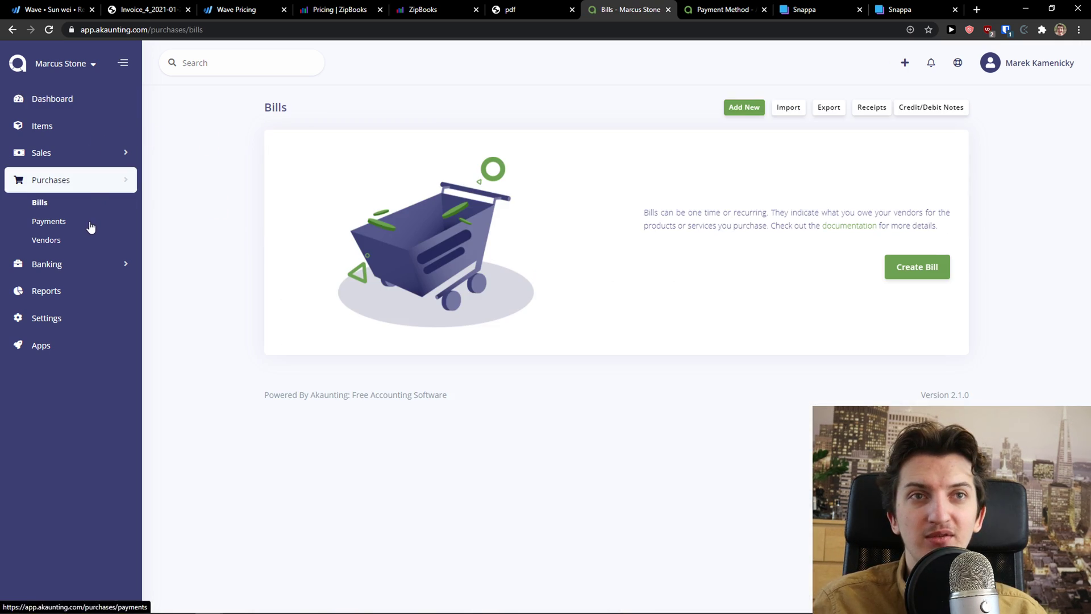
left_click(110, 164)
left_click(65, 178)
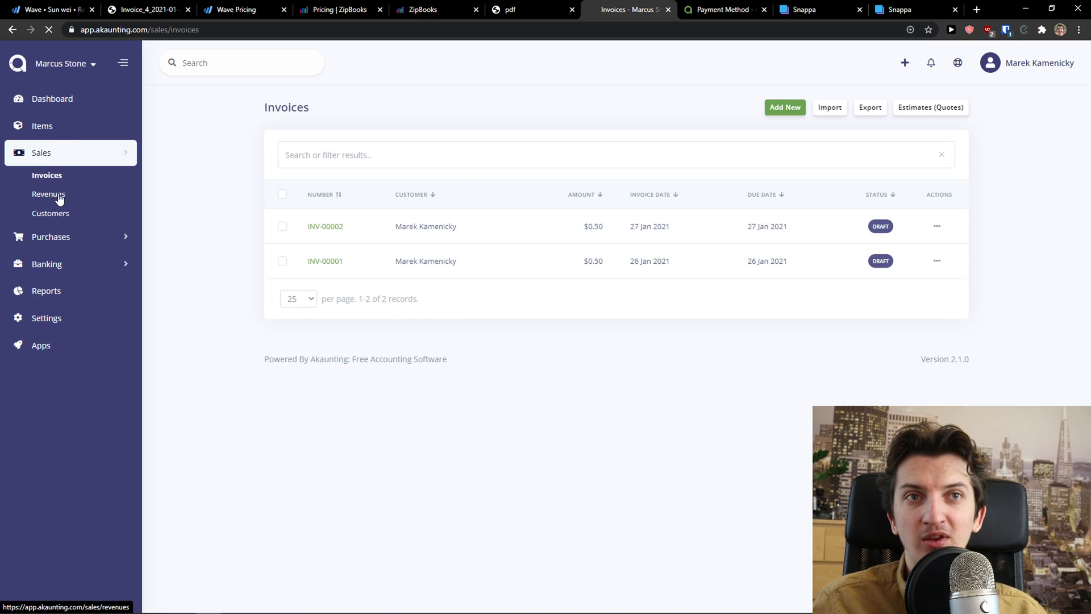
left_click(57, 198)
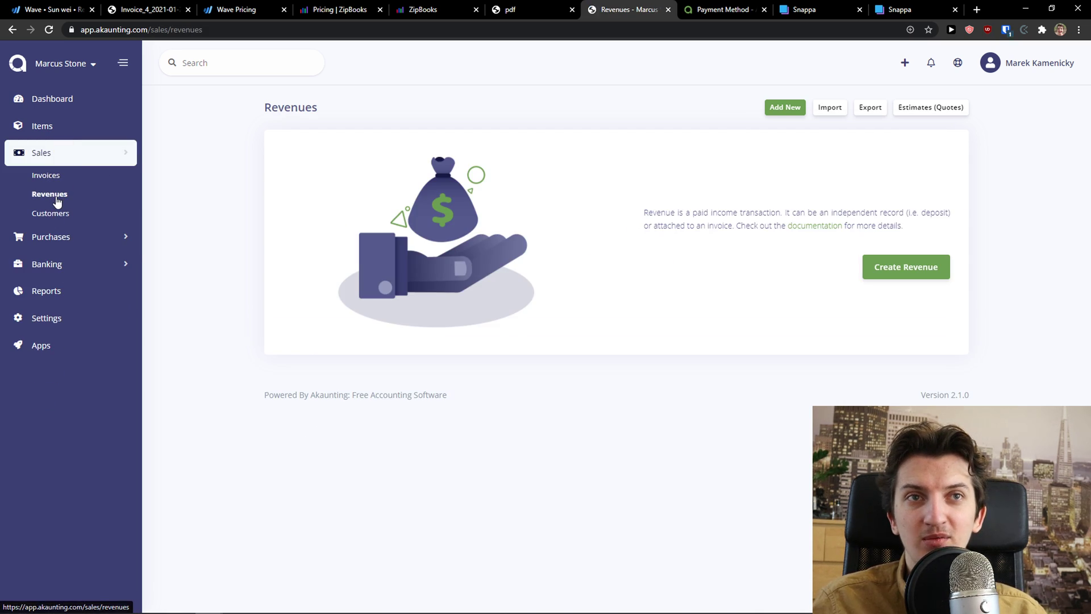
left_click(58, 129)
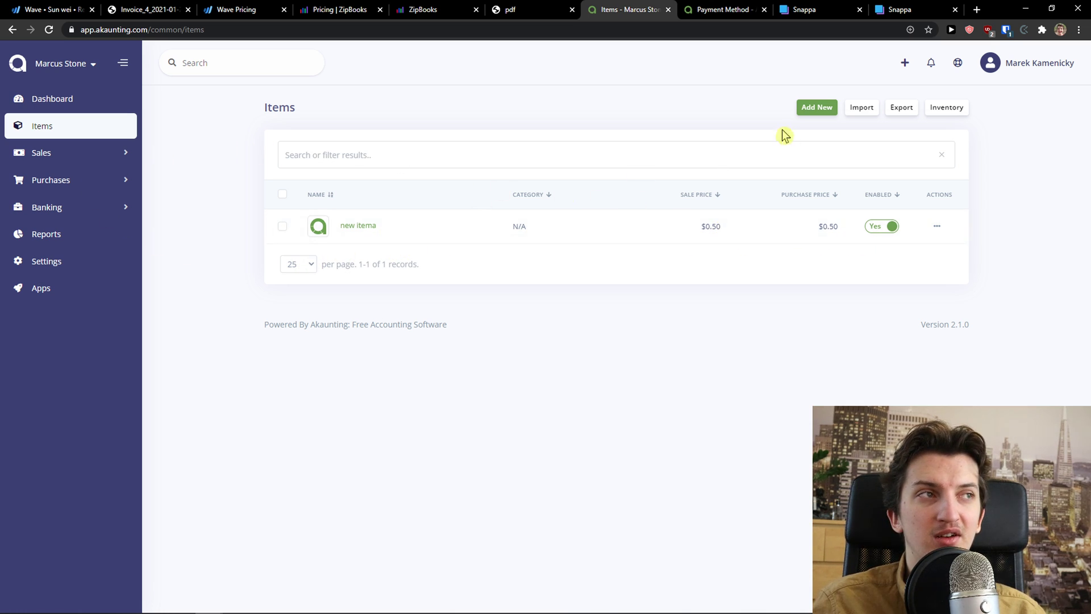
Start a new item, expand the Sales, Purchases and Banking sections, and view Reports
left_click(814, 109)
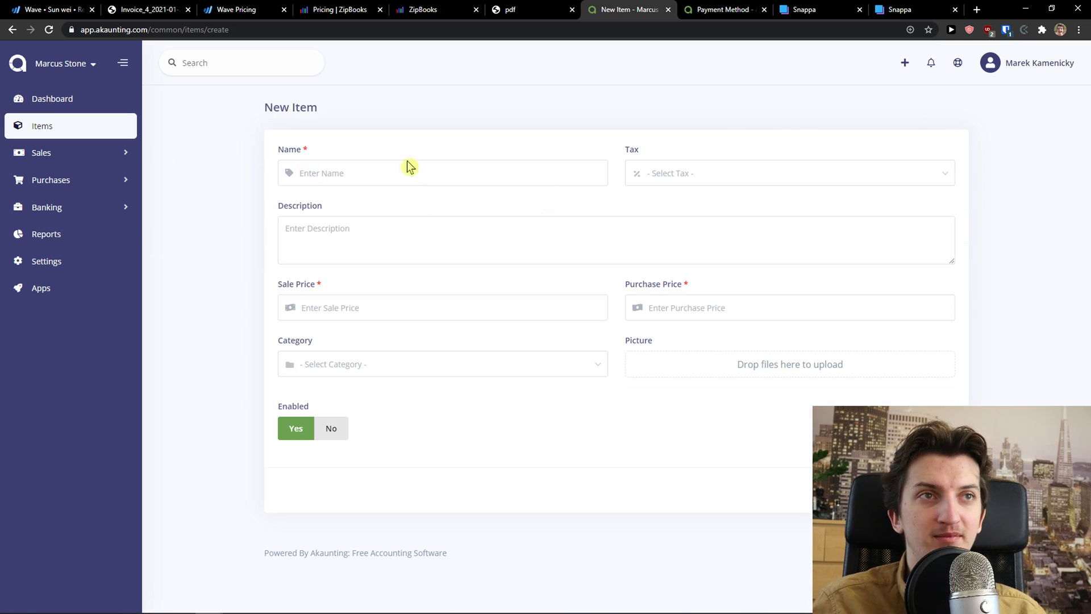
left_click(114, 164)
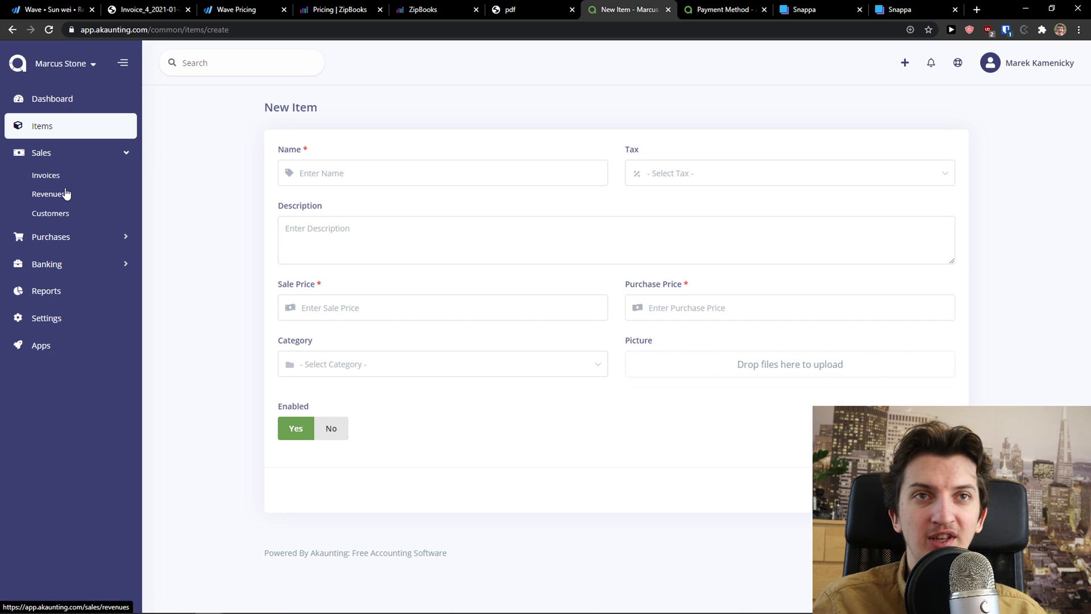
left_click(73, 243)
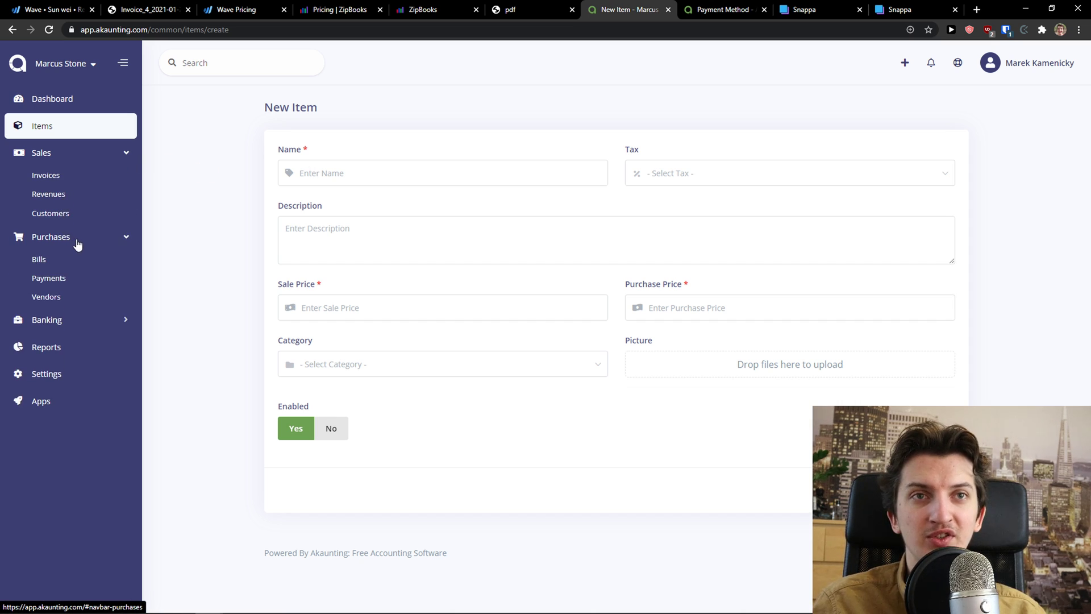
left_click(81, 318)
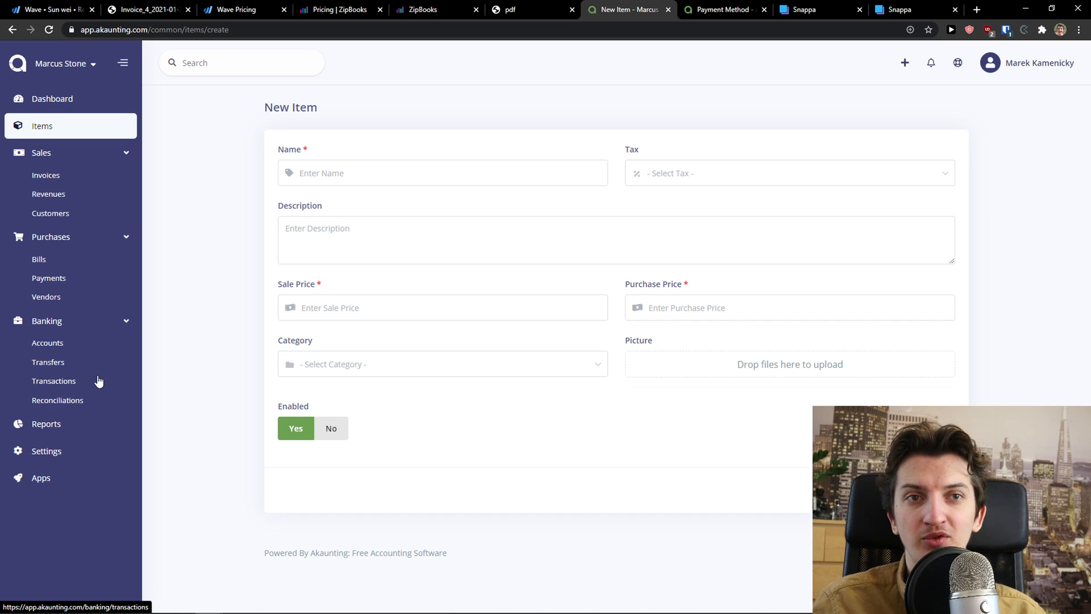
left_click(59, 433)
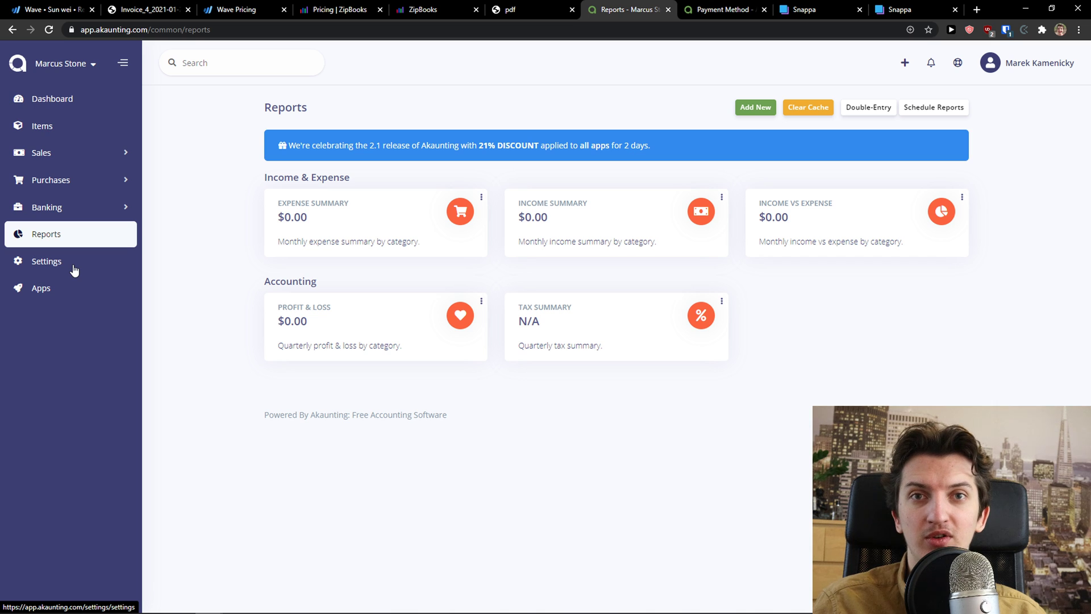
Open Settings from the sidebar and dismiss the browser's link options menu
left_click(74, 270)
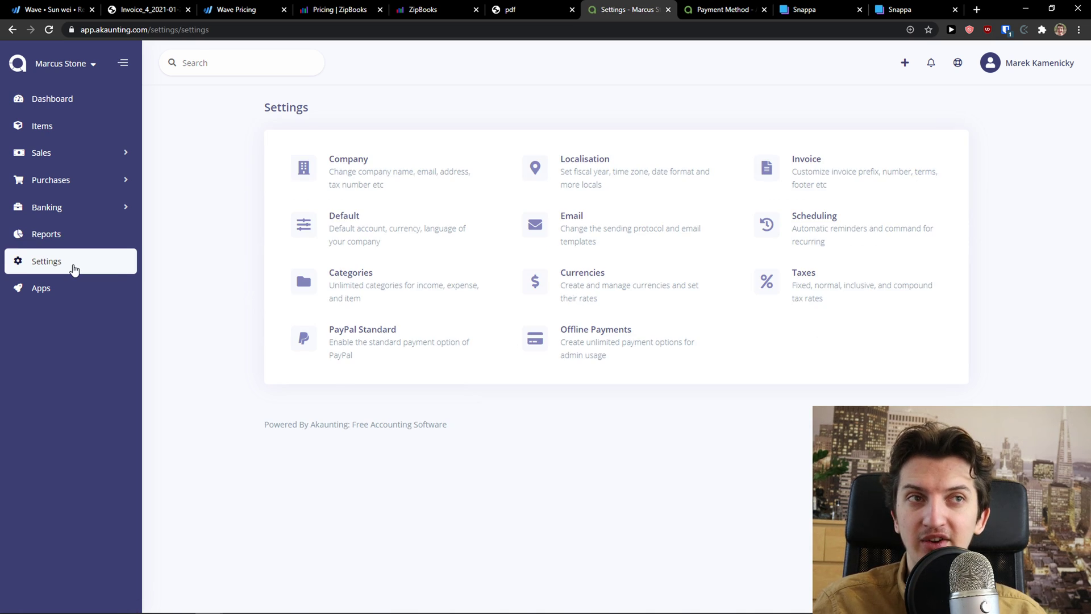
right_click(73, 266)
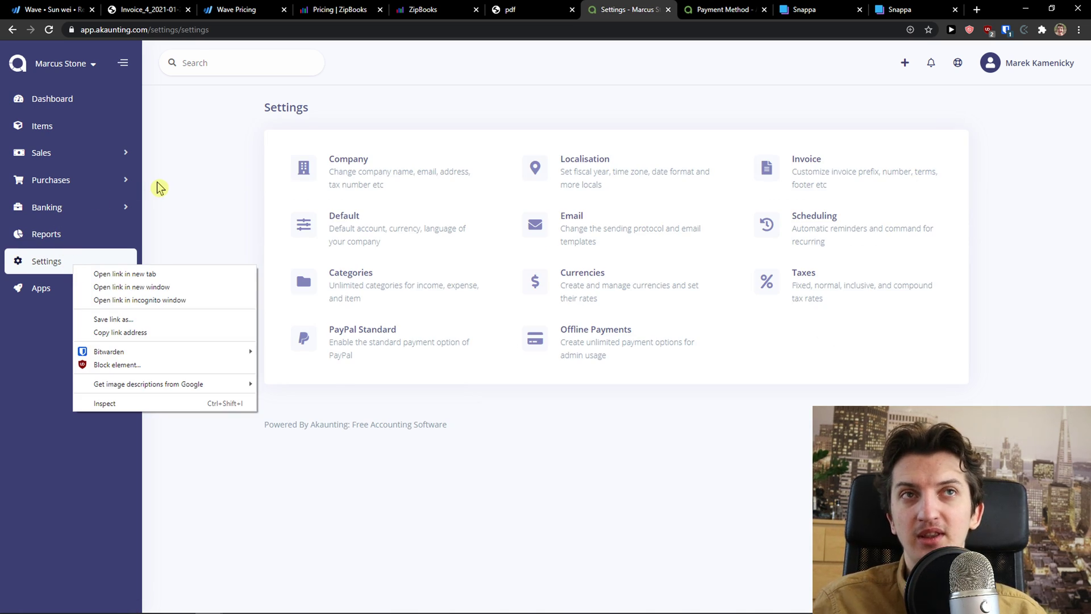
left_click(174, 189)
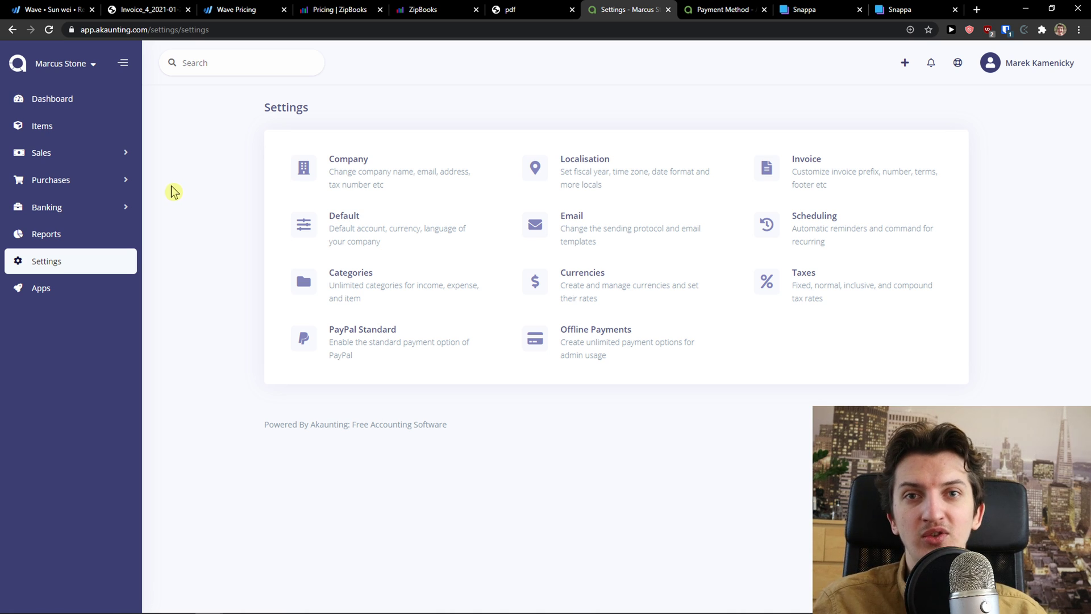